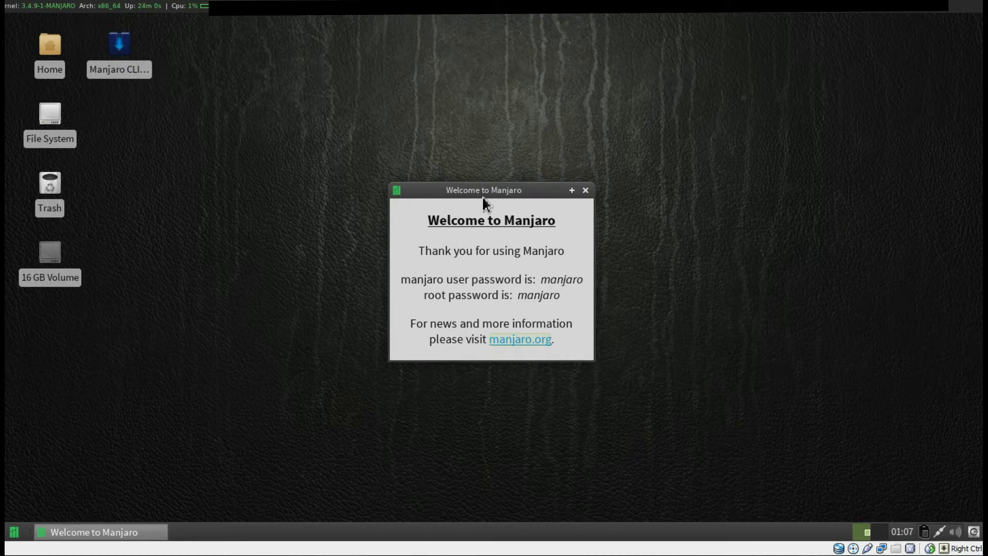
Move the Welcome to Manjaro window aside and close it.
{"action": "left_click_drag", "start_coordinate": [483, 198], "coordinate": [496, 209]}
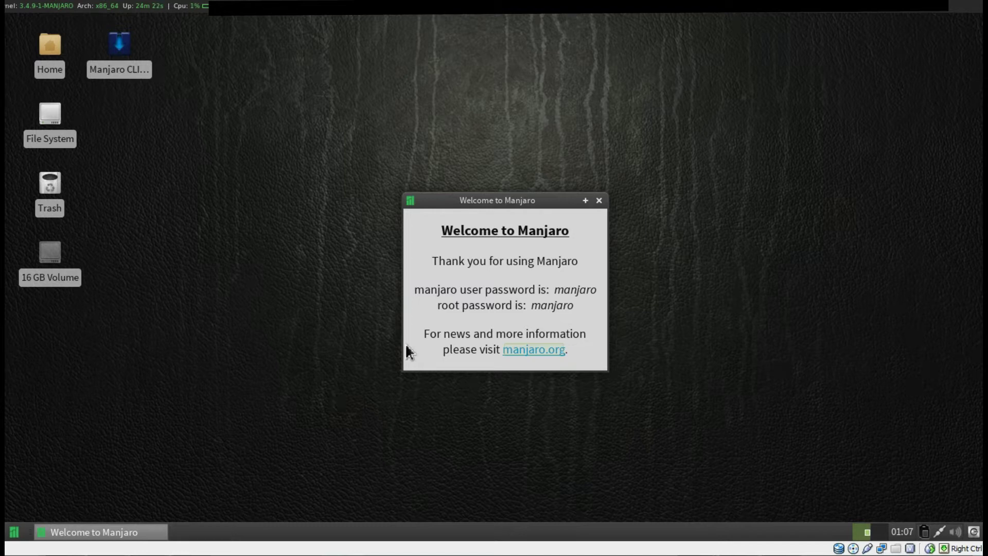
{"action": "left_click_drag", "start_coordinate": [543, 205], "coordinate": [550, 195]}
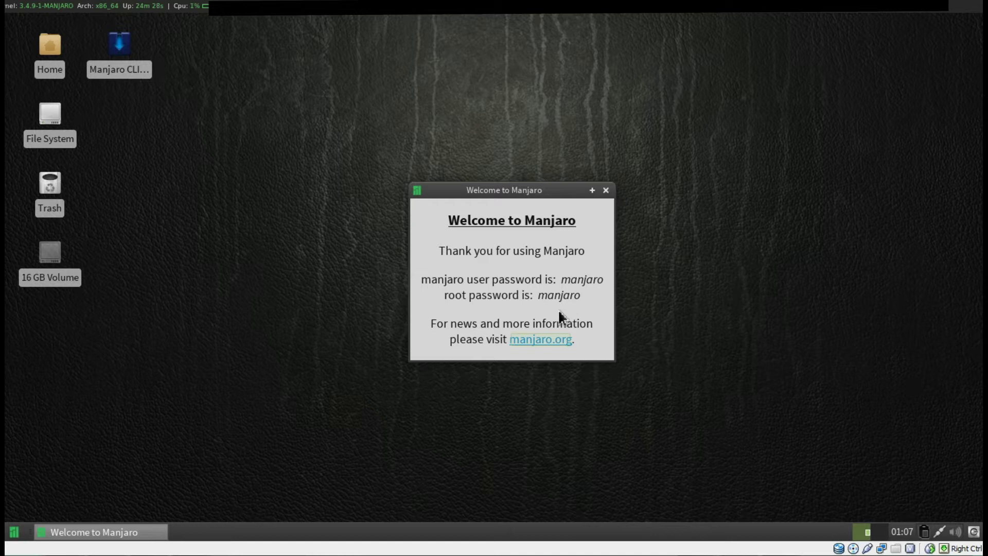
{"action": "left_click", "coordinate": [606, 190]}
Launch the Manjaro CLI Installer and start the Set date and time step.
{"action": "left_click", "coordinate": [126, 50]}
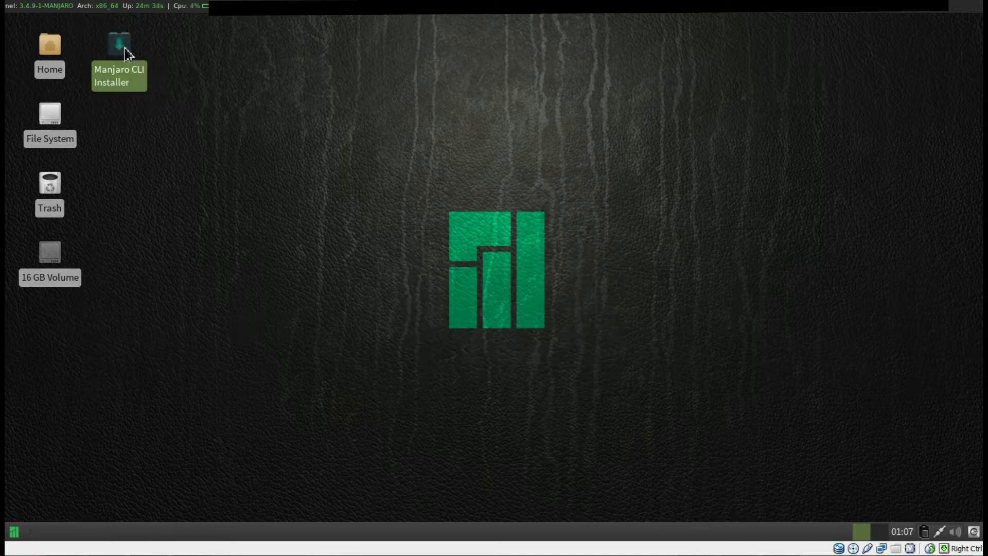
{"action": "double_click", "coordinate": [127, 54]}
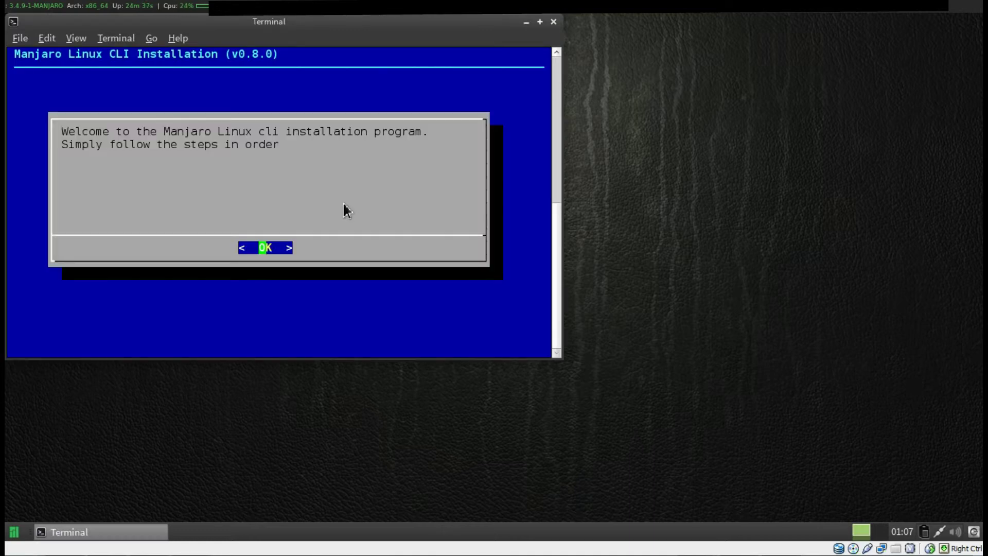
{"action": "key", "text": "Return"}
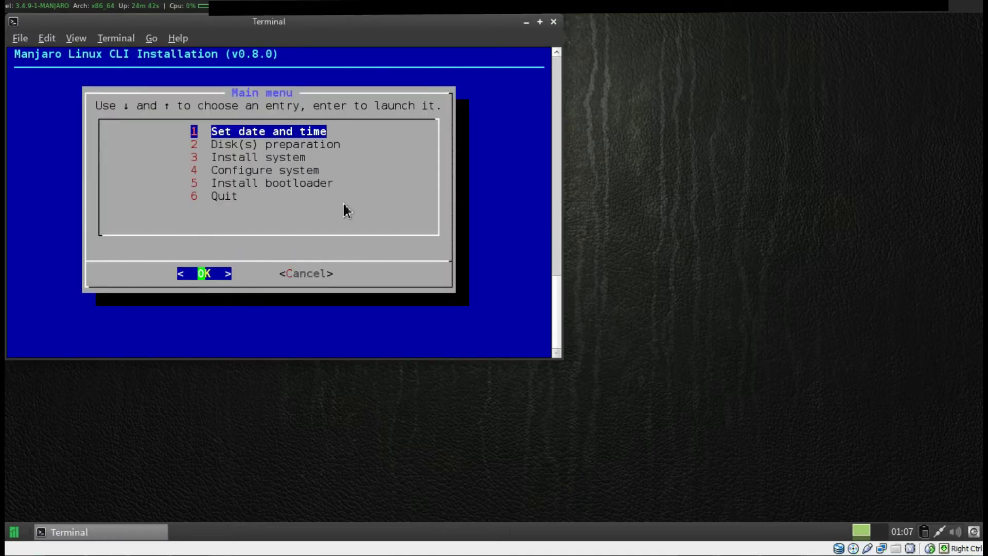
{"action": "key", "text": "Down"}
{"action": "key", "text": "Up"}
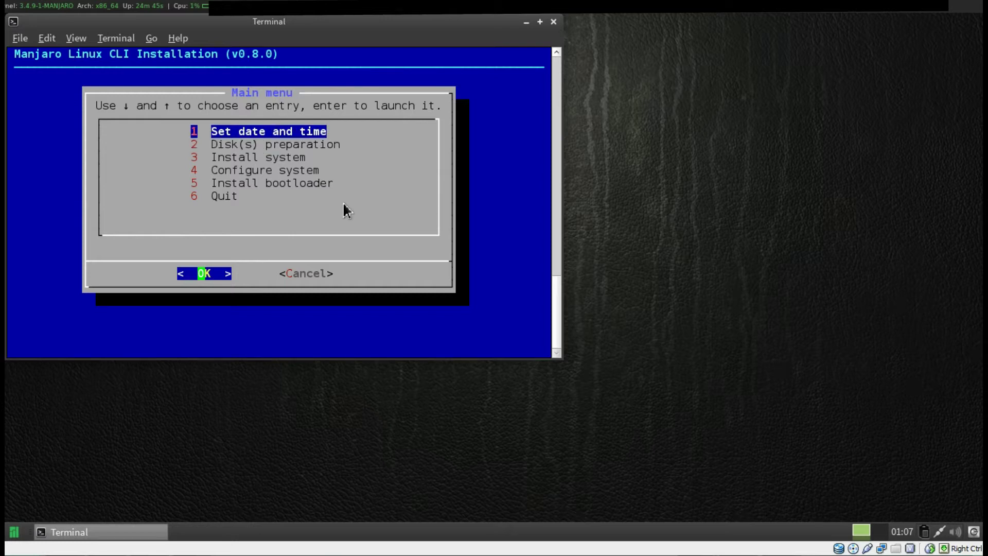
{"action": "key", "text": "Return"}
Set the timezone to America/New_York.
{"action": "key", "text": "Return"}
{"action": "key", "text": "Down"}
{"action": "key", "text": "Return"}
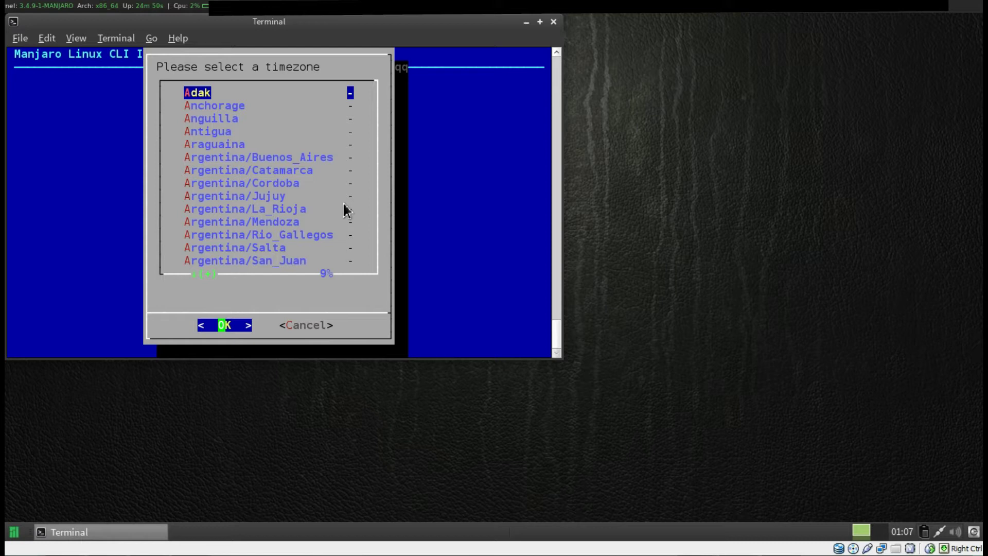
{"action": "key", "text": "Down"}
{"action": "key", "text": "Down"}
{"action": "key", "text": "Down"}
{"action": "key", "text": "Down"}
{"action": "key", "text": "Down"}
{"action": "key", "text": "Down"}
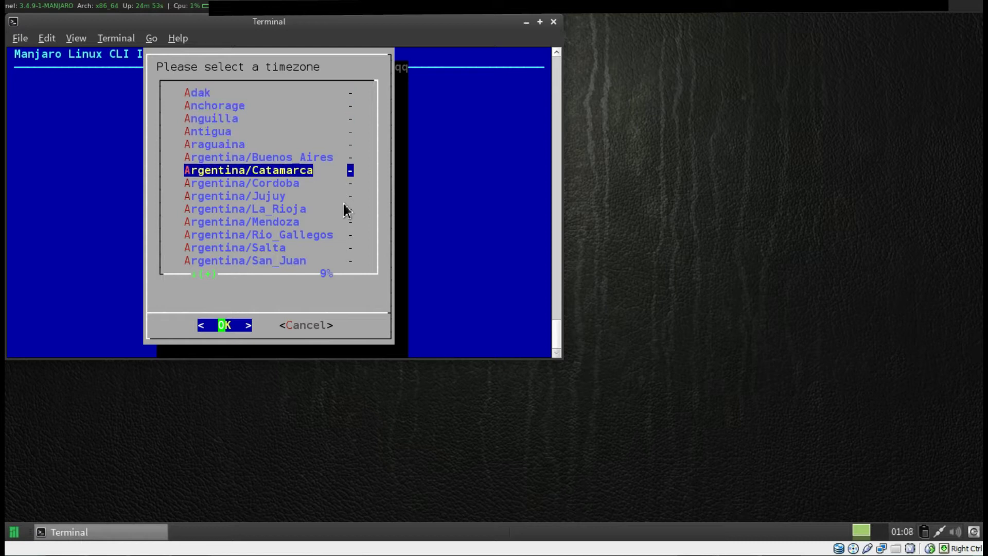
{"action": "key", "text": "n"}
{"action": "key", "text": "Down"}
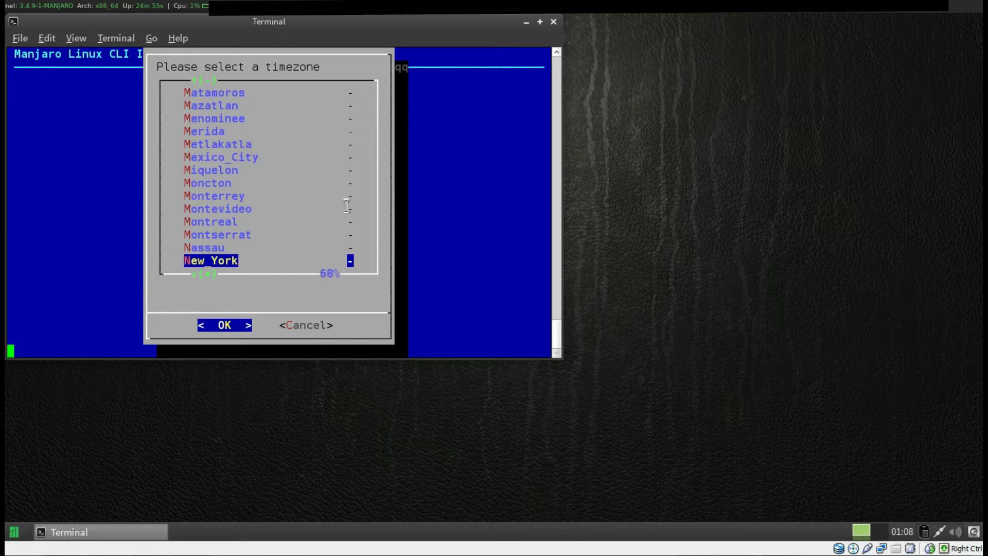
{"action": "key", "text": "Return"}
Accept the proposed date and time and move on to Disk(s) preparation.
{"action": "key", "text": "Return"}
{"action": "key", "text": "Return"}
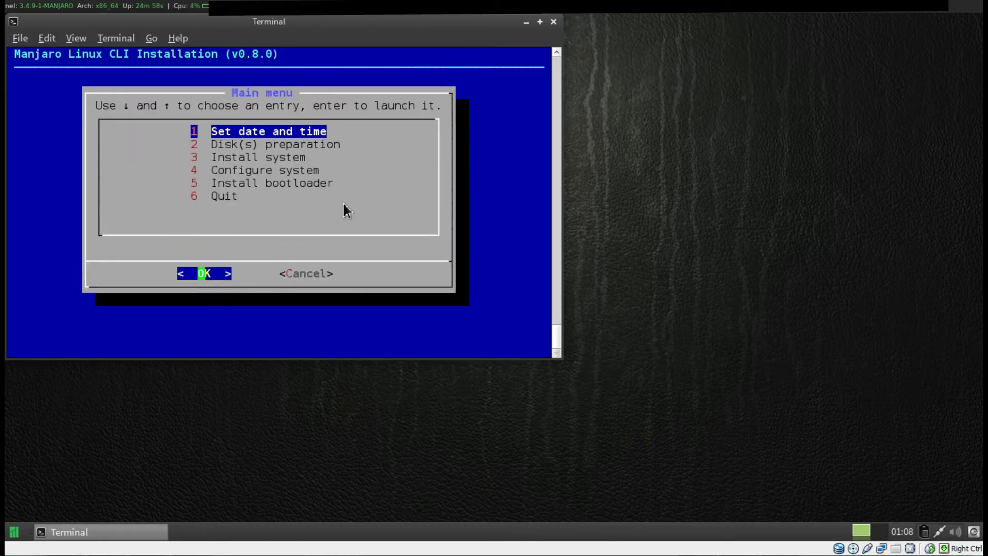
{"action": "key", "text": "Down"}
{"action": "key", "text": "Return"}
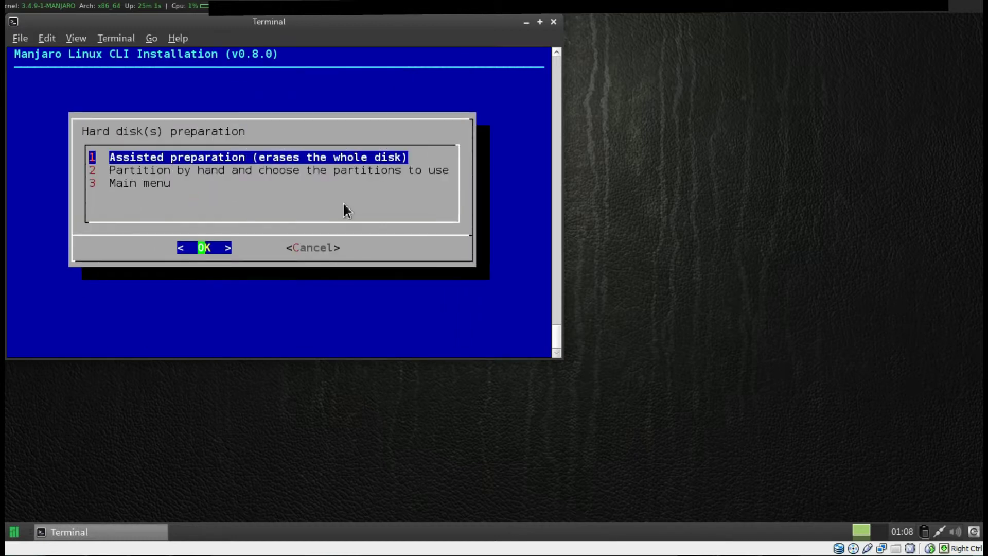
Run assisted preparation on /dev/sda with default /boot and swap sizes and ext4.
{"action": "key", "text": "Return"}
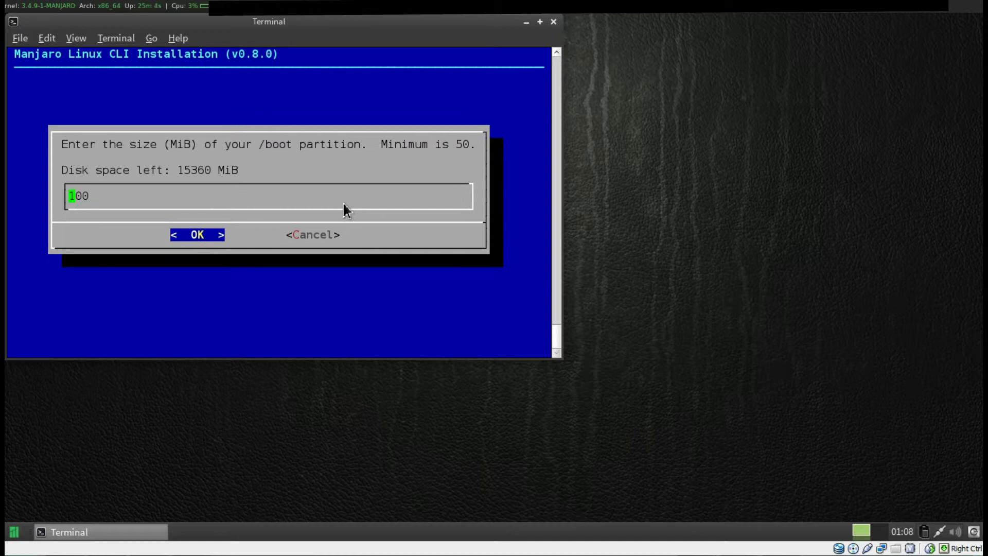
{"action": "key", "text": "Return"}
{"action": "key", "text": "Return"}
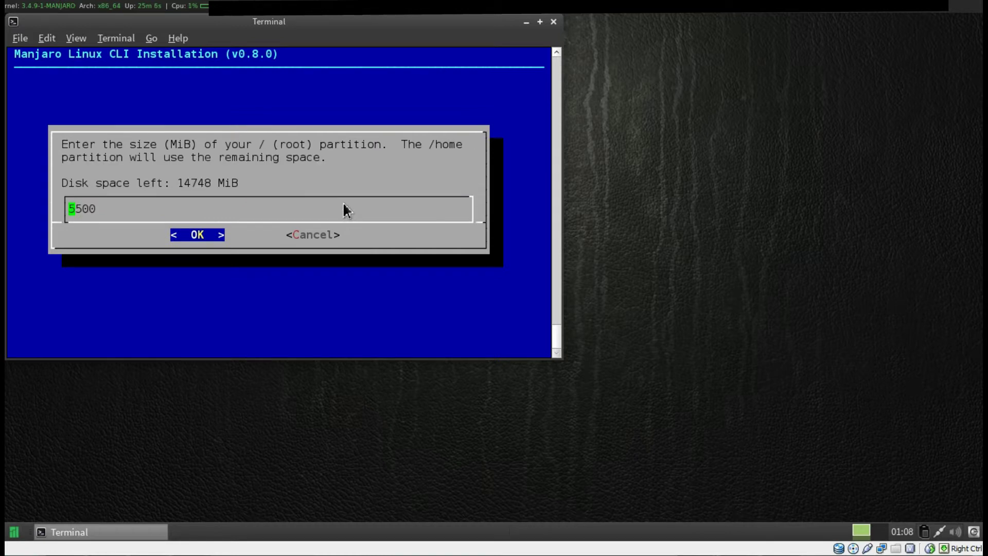
{"action": "key", "text": "Return"}
{"action": "key", "text": "Return"}
{"action": "key", "text": "Down"}
{"action": "key", "text": "Down"}
{"action": "key", "text": "Down"}
{"action": "key", "text": "Down"}
{"action": "key", "text": "Down"}
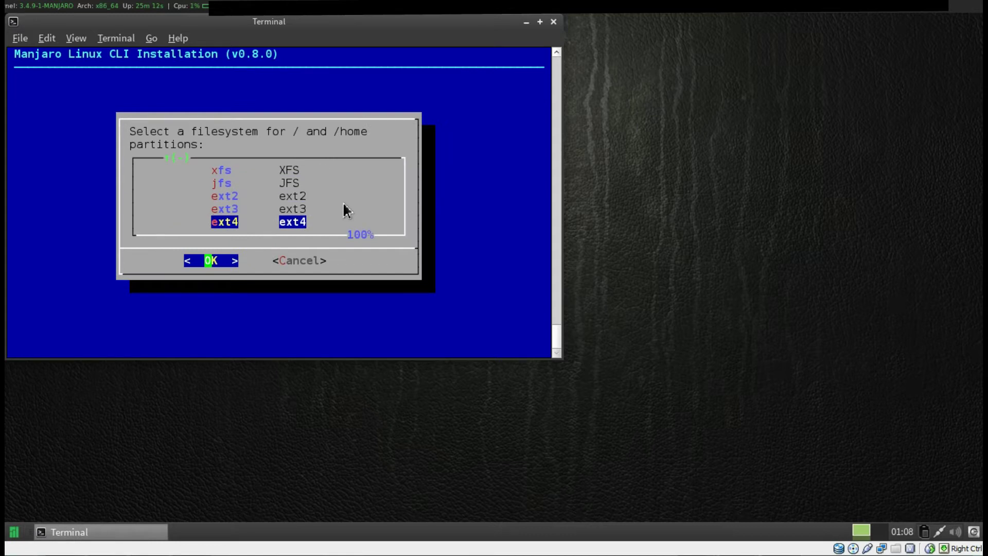
{"action": "key", "text": "Return"}
{"action": "key", "text": "Return"}
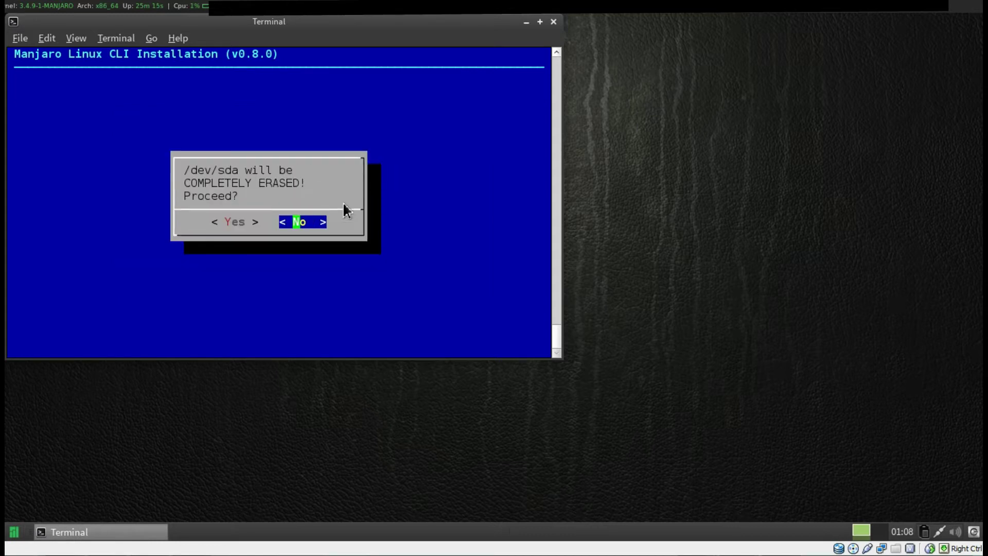
{"action": "key", "text": "Left"}
{"action": "key", "text": "Return"}
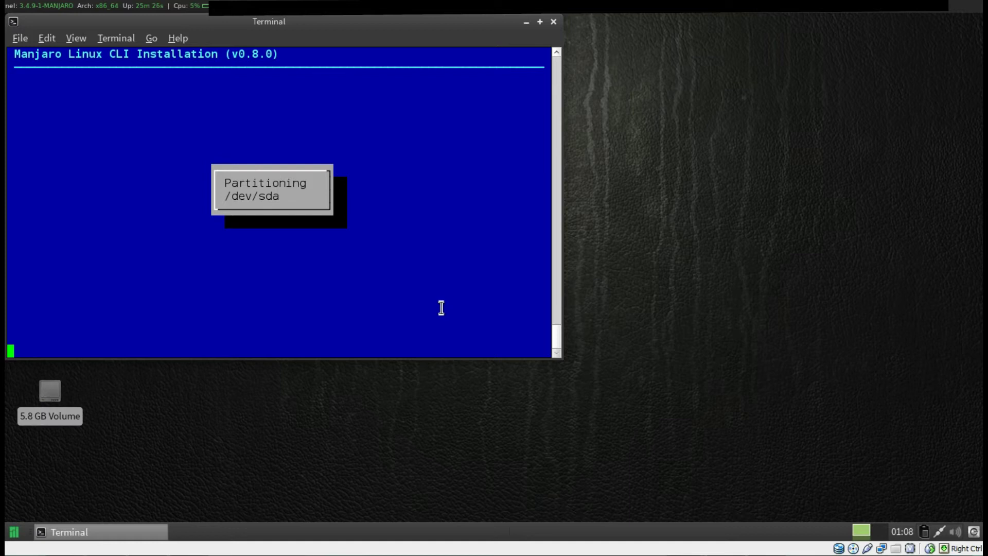
Acknowledge 'Preparation finished !' and pick '3 Main menu'.
{"action": "mouse_move", "coordinate": [148, 555]}
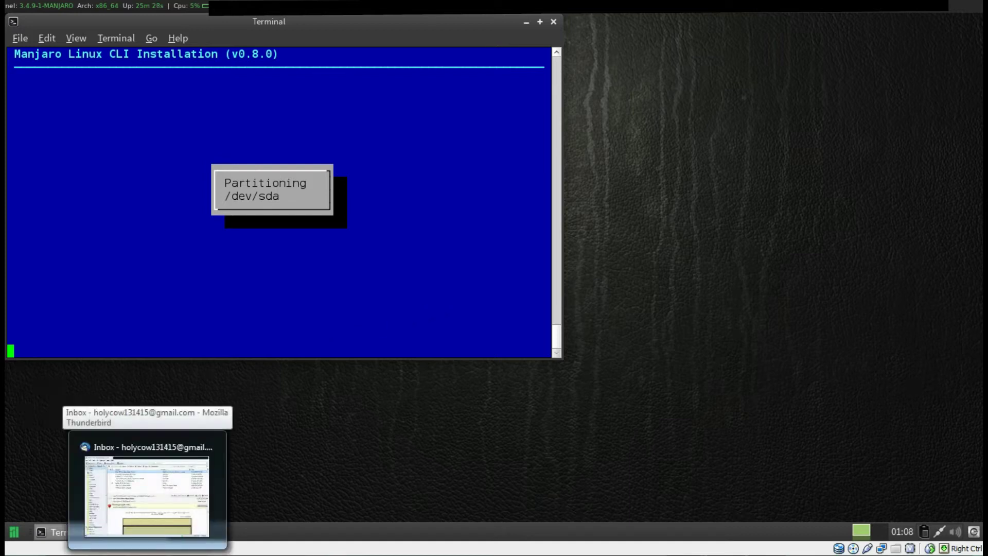
{"action": "mouse_move", "coordinate": [106, 555]}
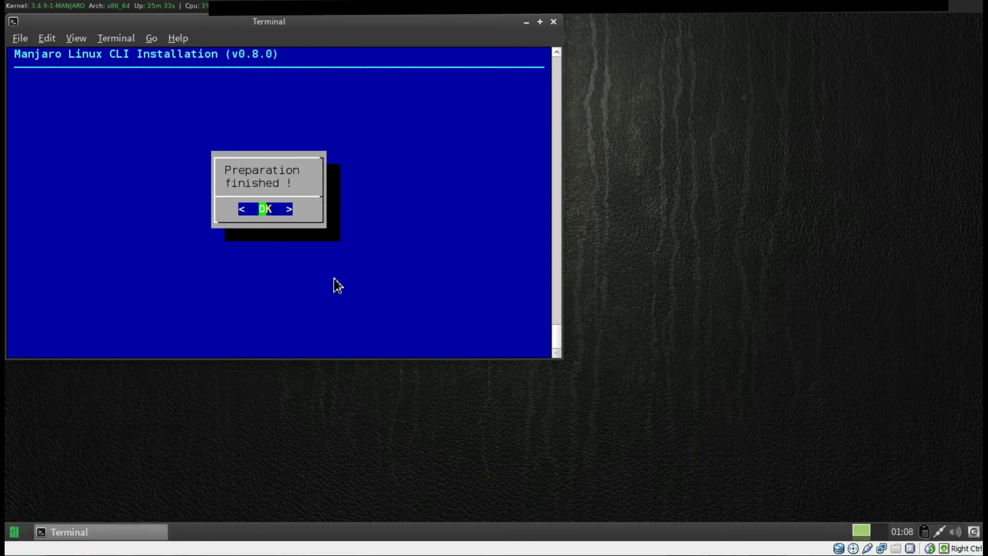
{"action": "left_click", "coordinate": [267, 213]}
{"action": "left_click", "coordinate": [135, 184]}
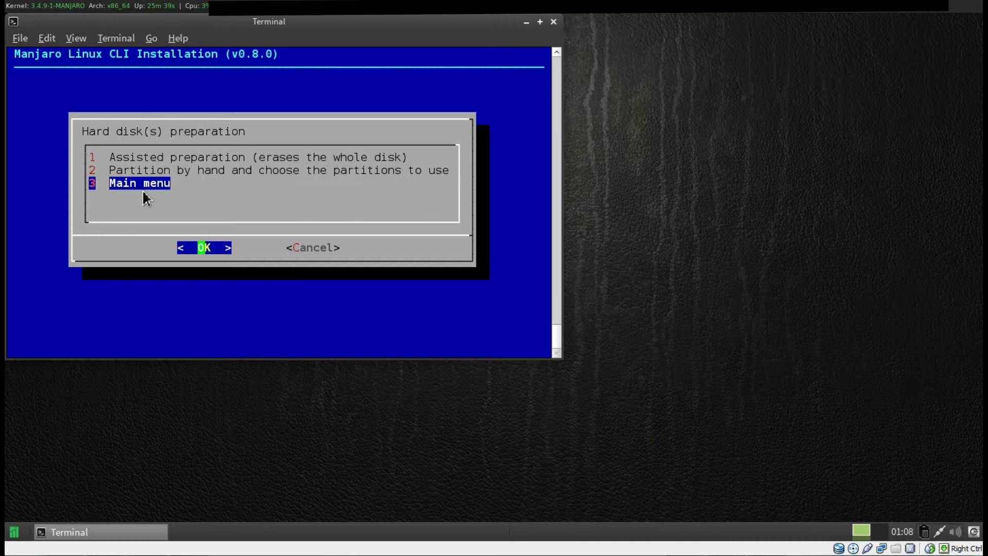
Return to the main menu and run '3 Install system' to unpack root-image.sqfs.
{"action": "key", "text": "Return"}
{"action": "key", "text": "Down"}
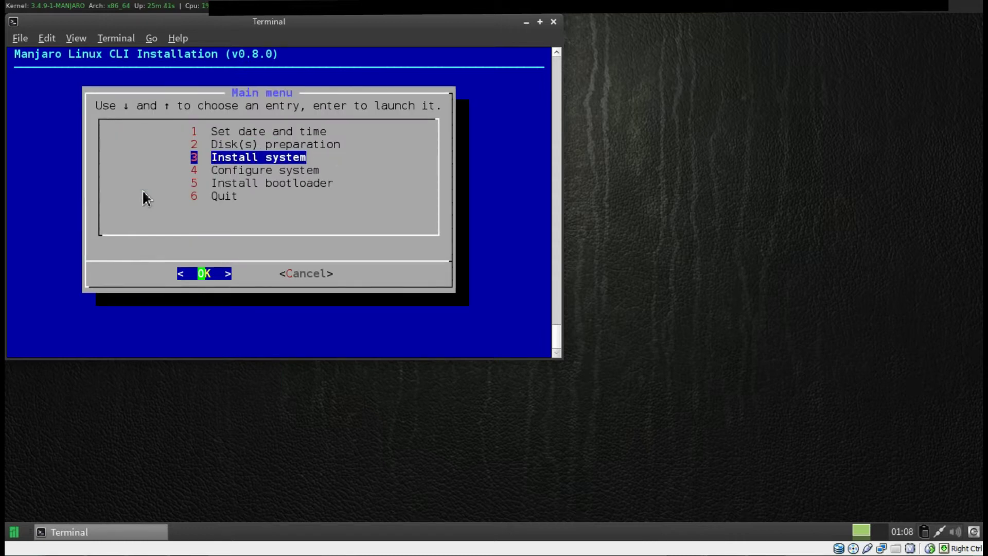
{"action": "key", "text": "Return"}
{"action": "key", "text": "Return"}
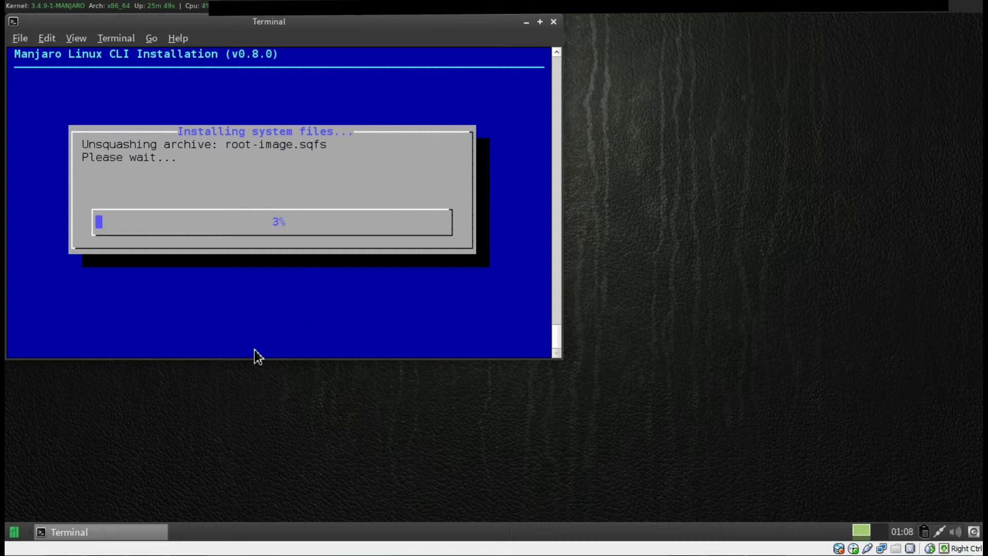
{"action": "right_click", "coordinate": [148, 554]}
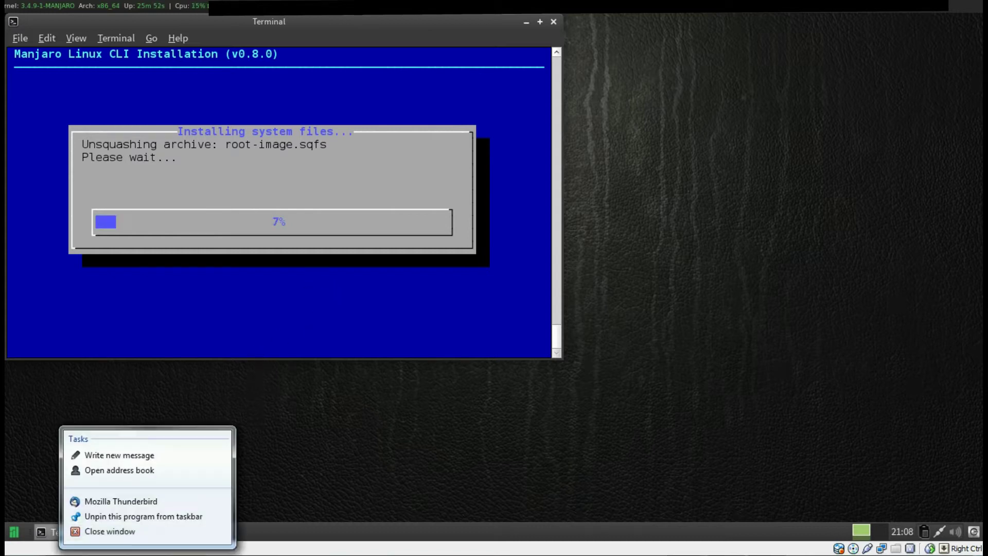
{"action": "left_click", "coordinate": [115, 533]}
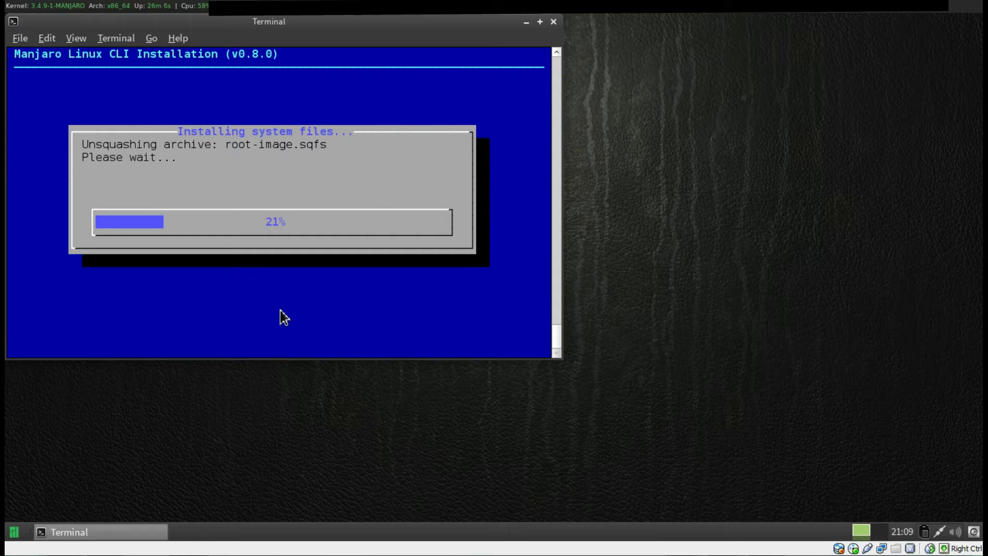
Browse the Accessories, Graphics, Internet, Multimedia and Office application categories during installation.
{"action": "left_click", "coordinate": [20, 534]}
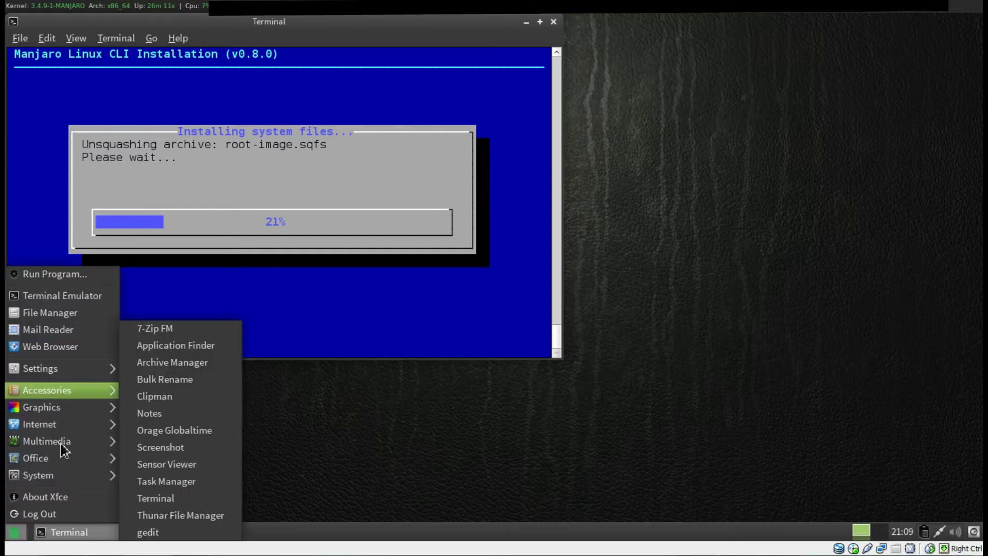
{"action": "mouse_move", "coordinate": [82, 396]}
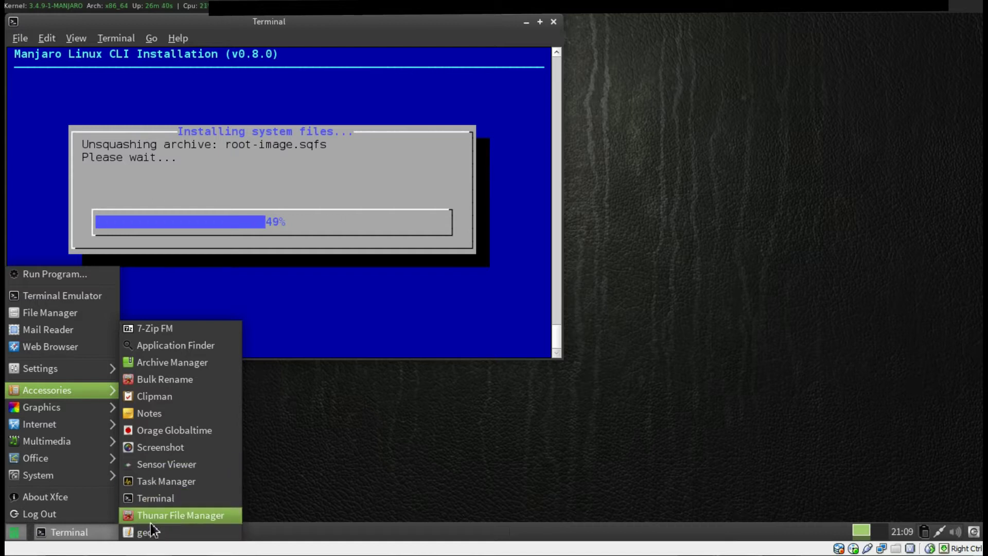
{"action": "mouse_move", "coordinate": [95, 412]}
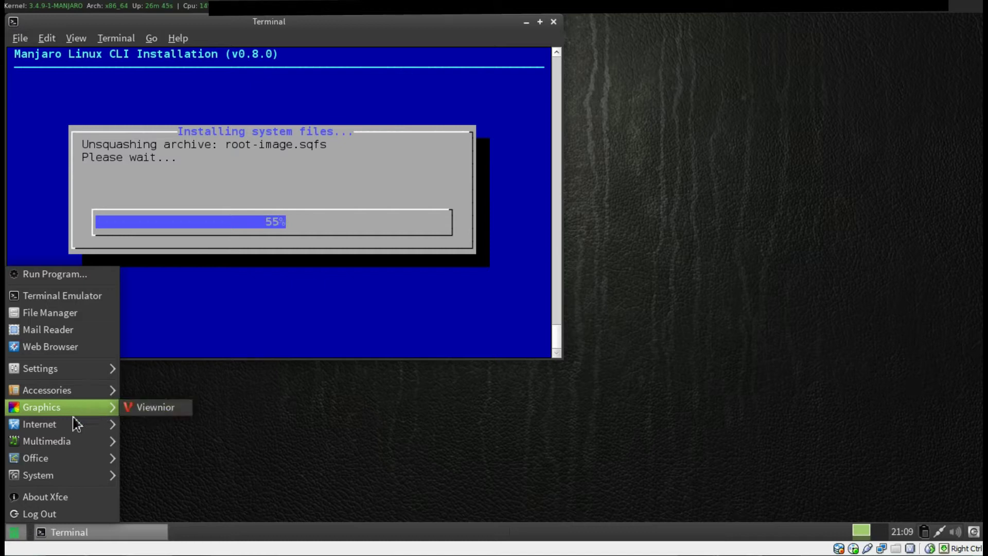
{"action": "mouse_move", "coordinate": [69, 427]}
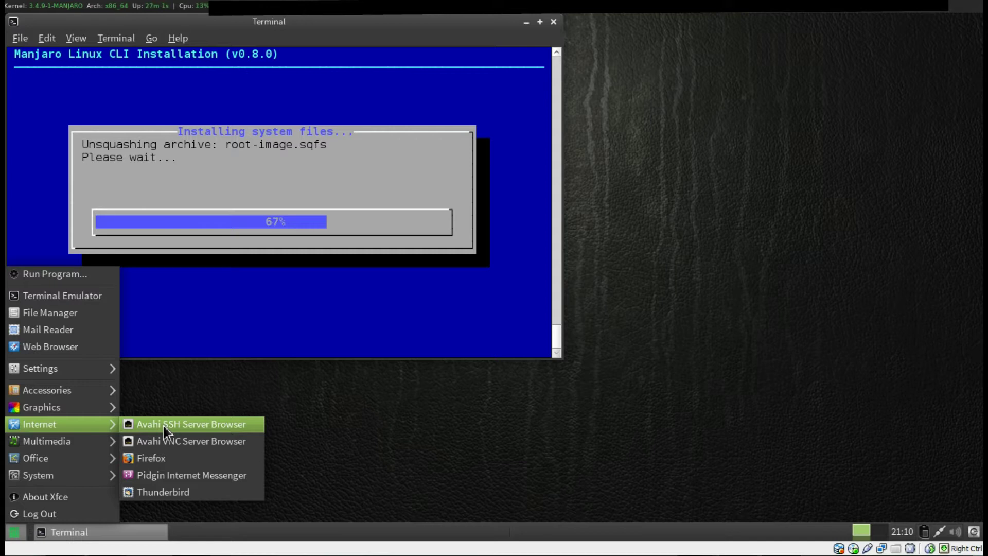
{"action": "mouse_move", "coordinate": [106, 451]}
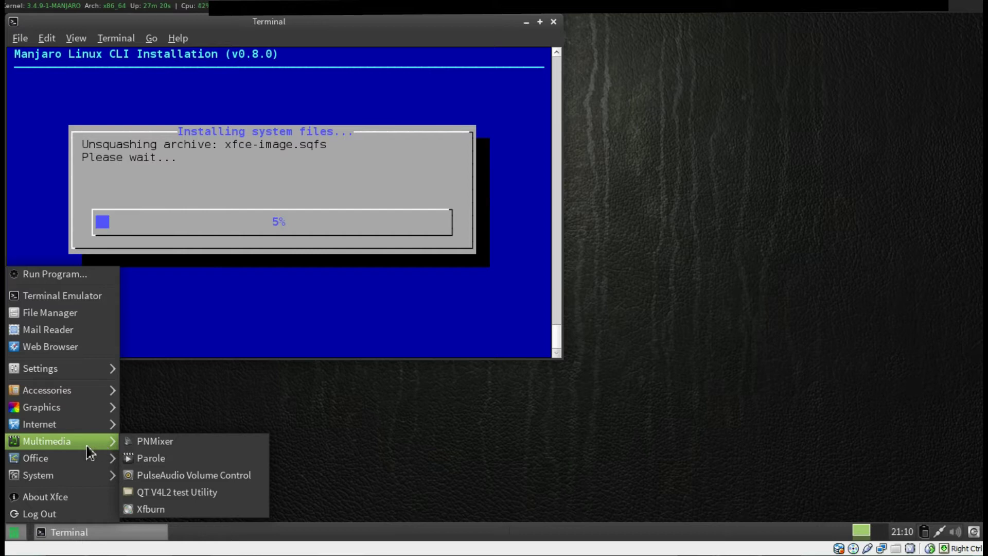
{"action": "mouse_move", "coordinate": [87, 466]}
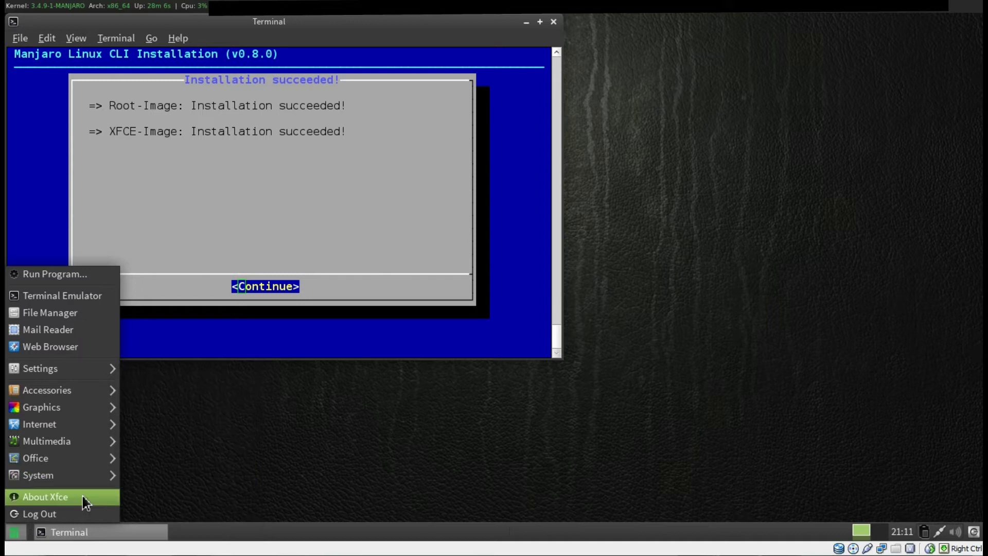
Show the About Xfce 4.10 window, then close it.
{"action": "left_click", "coordinate": [52, 498]}
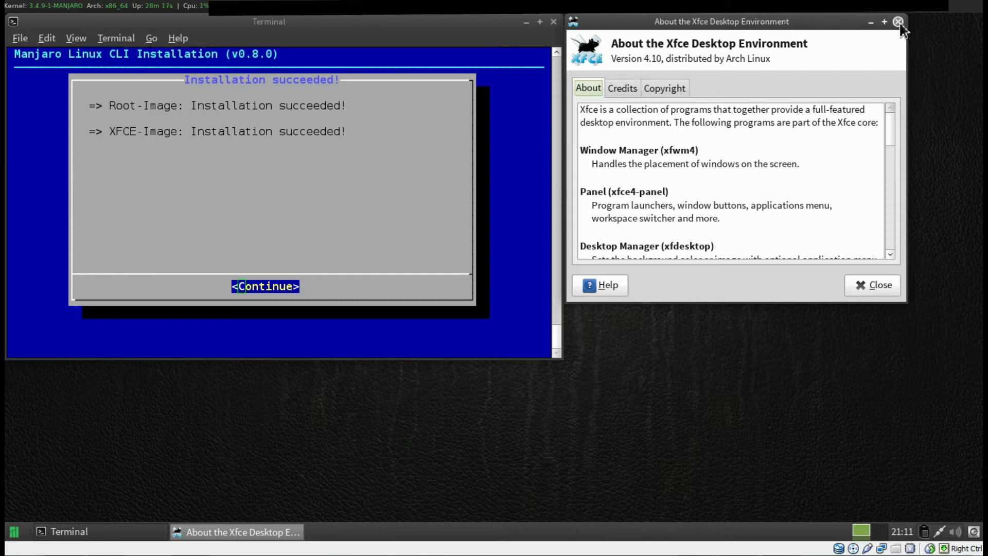
{"action": "left_click", "coordinate": [898, 22]}
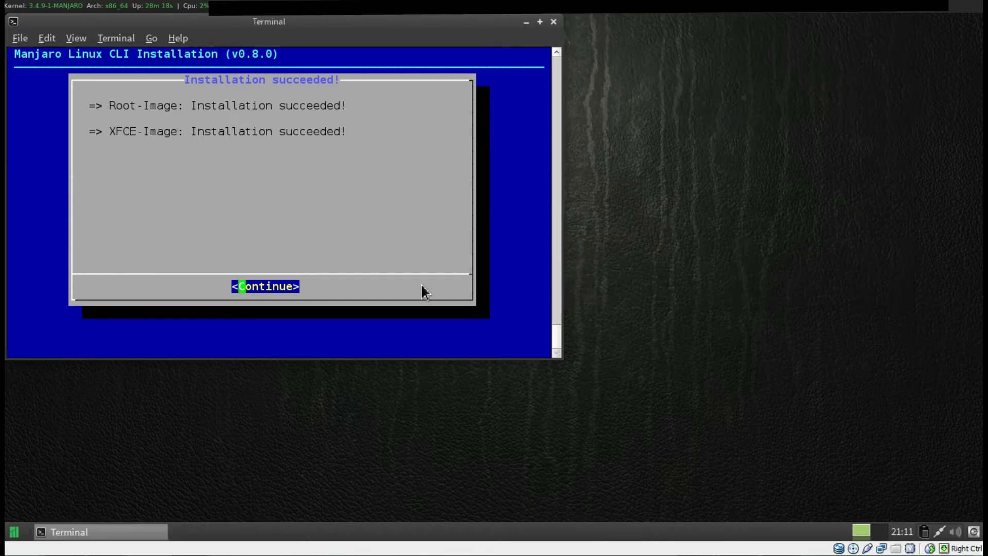
Continue past 'Installation succeeded!' and highlight '4 Configure system' in the main menu.
{"action": "left_click", "coordinate": [263, 286]}
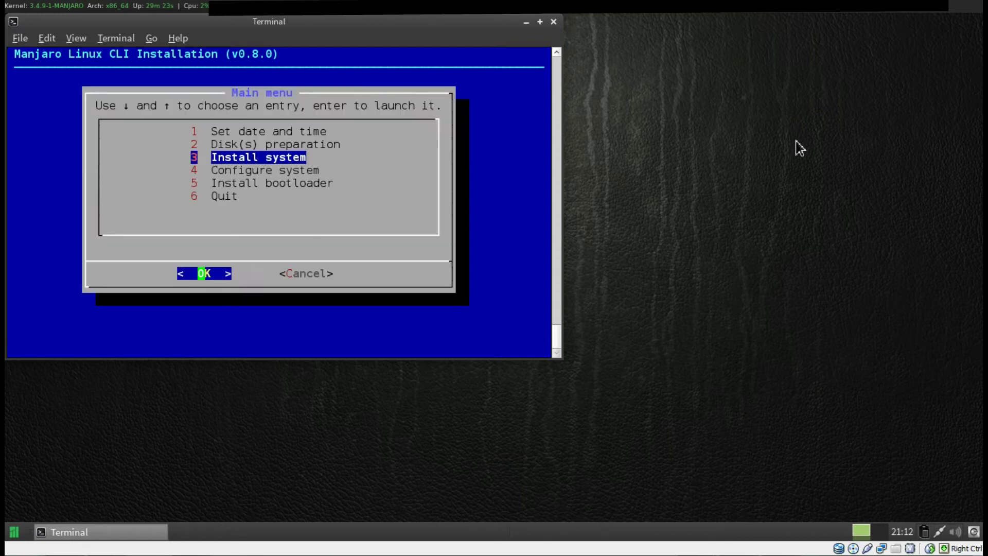
{"action": "key", "text": "Down"}
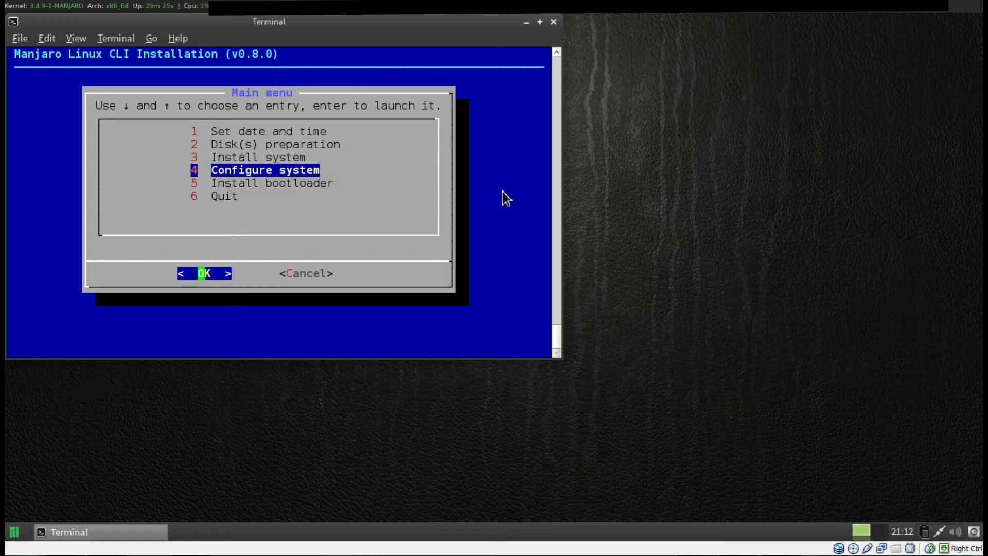
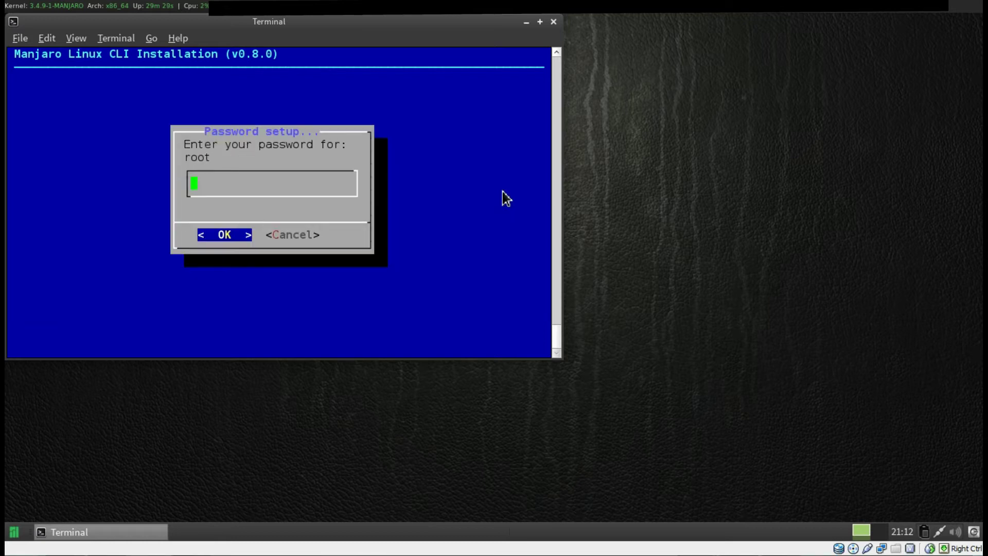
Set the root password and confirm it by entering it a second time.
{"action": "type", "text": "********"}
{"action": "key", "text": "Return"}
{"action": "type", "text": "********"}
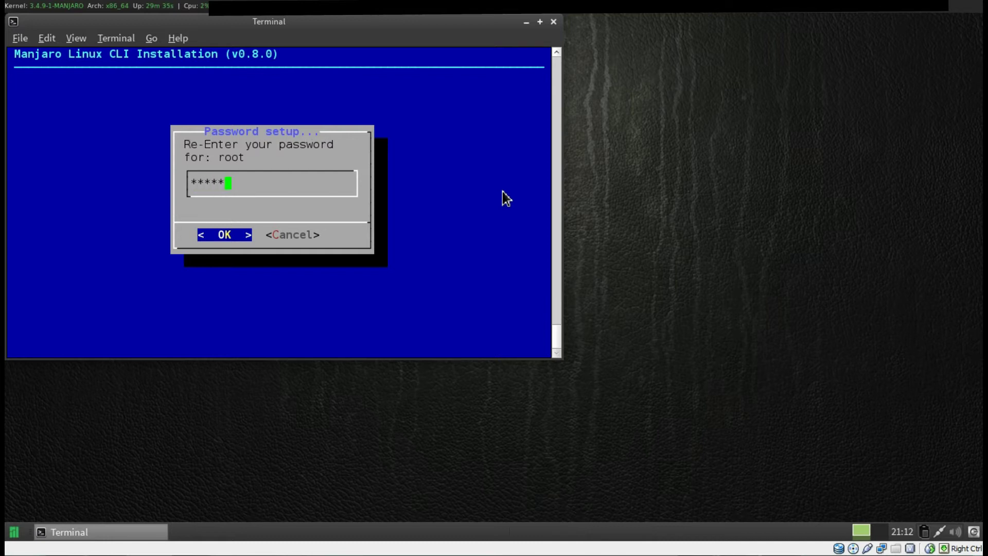
{"action": "key", "text": "Return"}
Set up a user account, replacing the default 'manjaro' name and answering the sudo question.
{"action": "key", "text": "Down"}
{"action": "key", "text": "Return"}
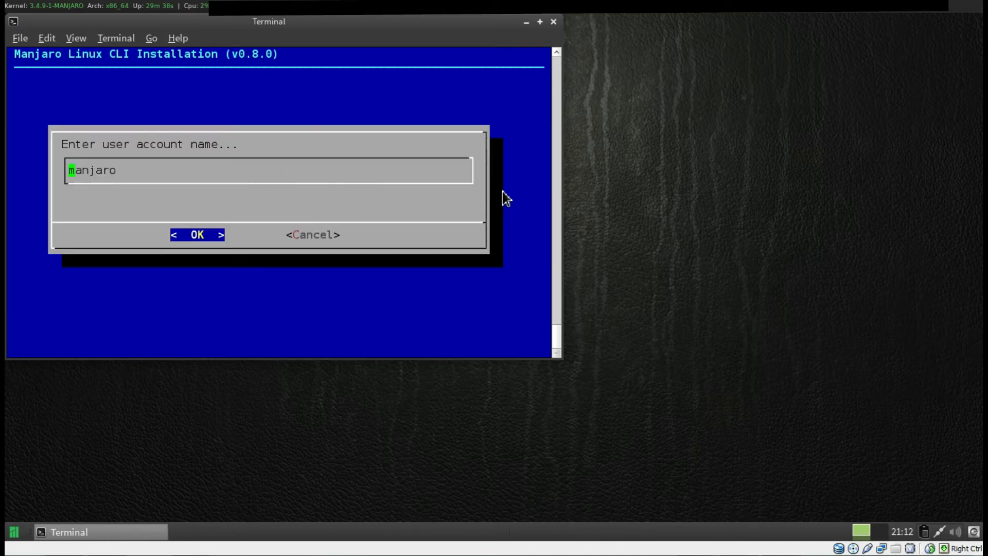
{"action": "key", "text": "End"}
{"action": "key", "text": "BackSpace"}
{"action": "key", "text": "BackSpace"}
{"action": "key", "text": "BackSpace"}
{"action": "key", "text": "BackSpace"}
{"action": "key", "text": "BackSpace"}
{"action": "key", "text": "BackSpace"}
{"action": "key", "text": "BackSpace"}
{"action": "type", "text": "holycow131415"}
{"action": "key", "text": "Return"}
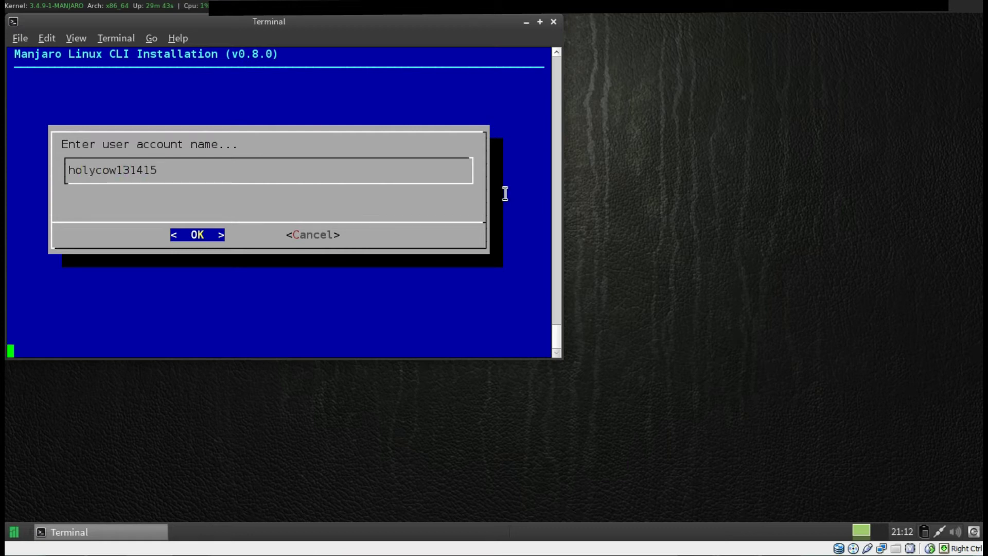
{"action": "key", "text": "Return"}
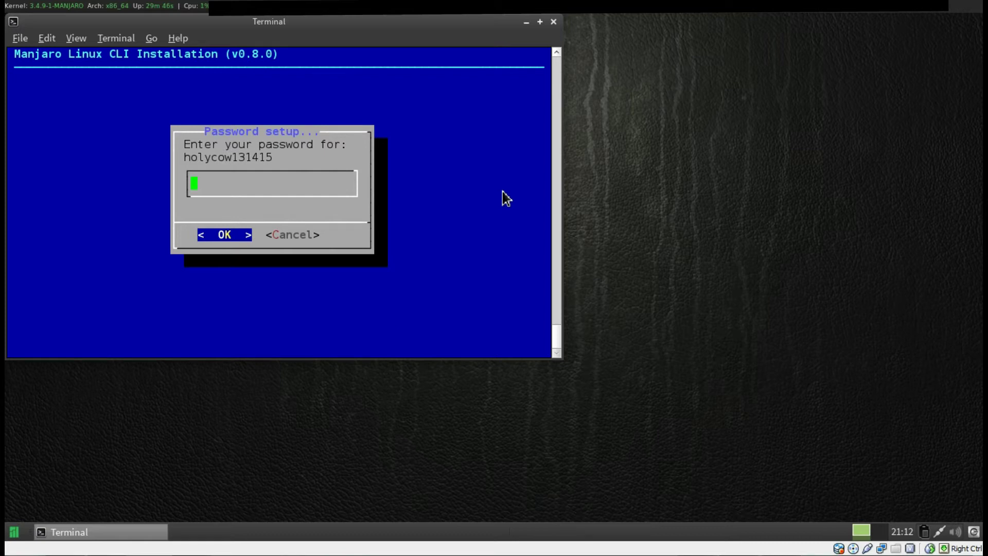
Enter and confirm the new user's password, then move toward the main menu option.
{"action": "type", "text": "********"}
{"action": "key", "text": "Return"}
{"action": "type", "text": "********"}
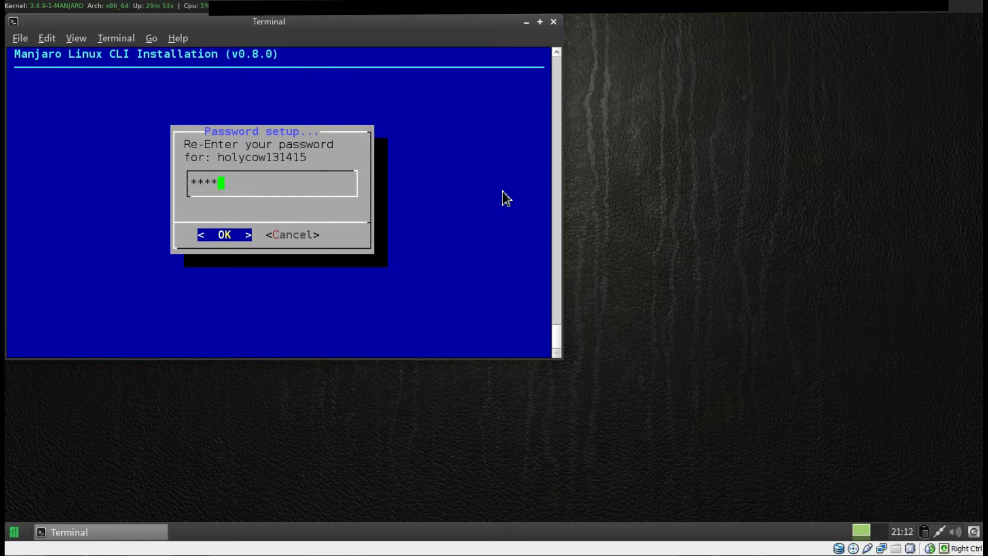
{"action": "key", "text": "Return"}
{"action": "key", "text": "Down"}
{"action": "key", "text": "Down"}
{"action": "key", "text": "Down"}
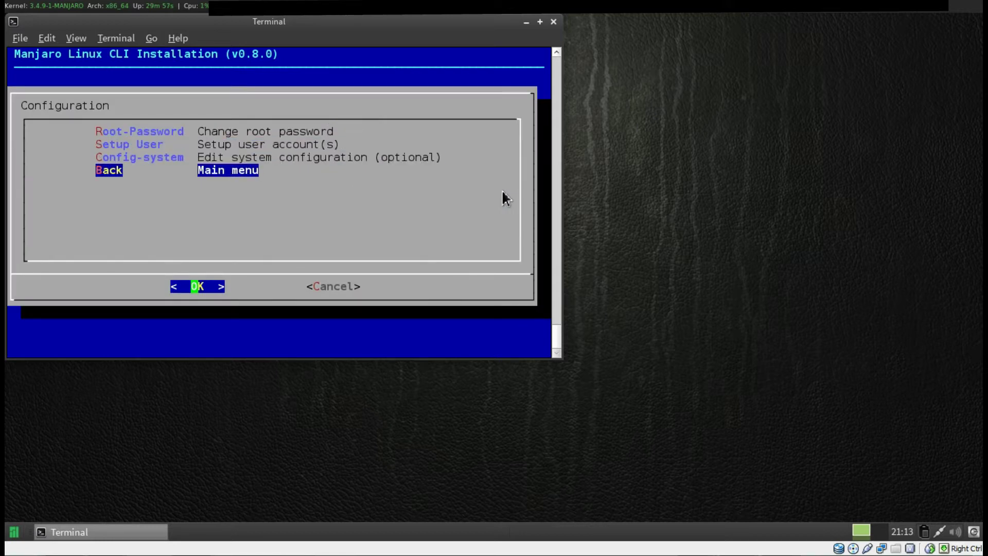
Return to the main menu, install the GRUB bootloader, then quit the installer.
{"action": "key", "text": "Return"}
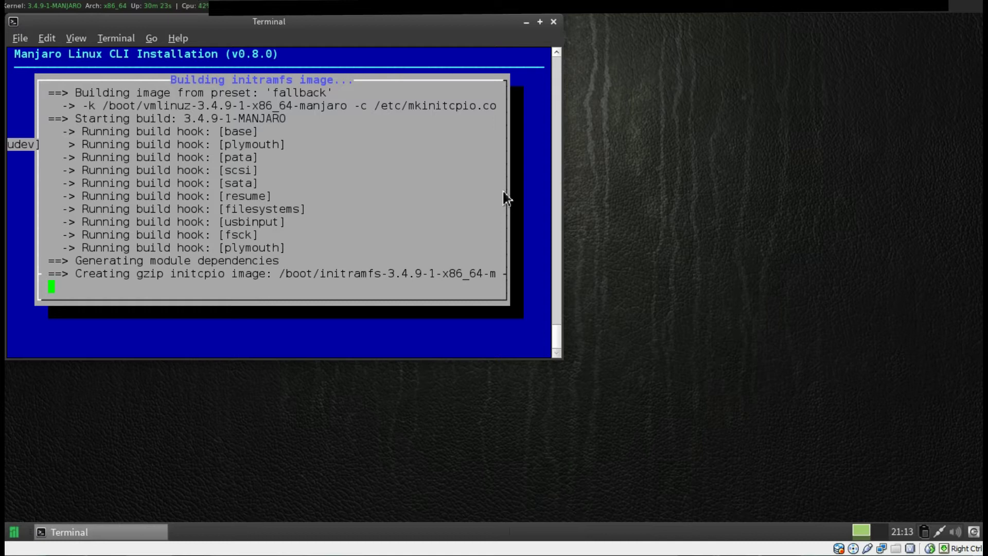
{"action": "key", "text": "Down"}
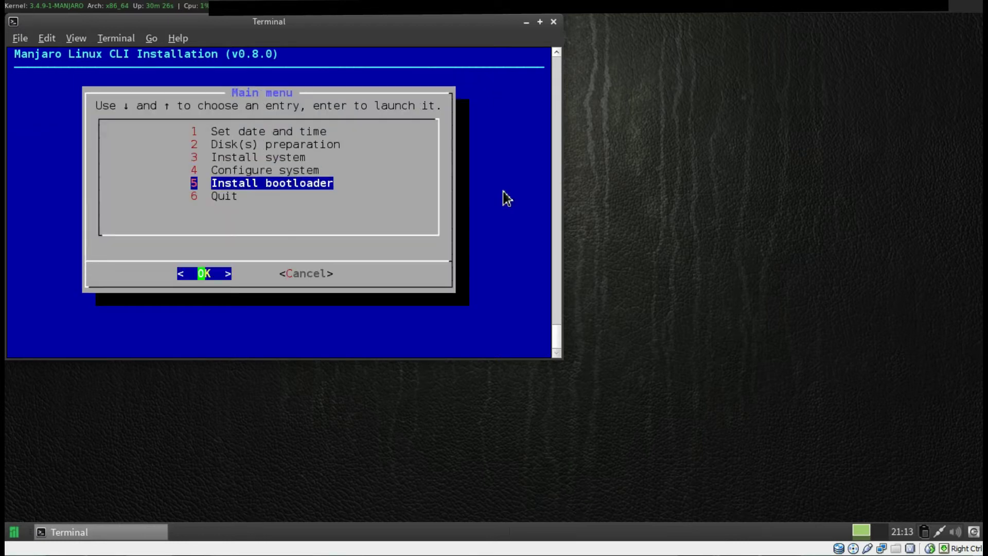
{"action": "key", "text": "Return"}
{"action": "key", "text": "Return"}
{"action": "key", "text": "Return"}
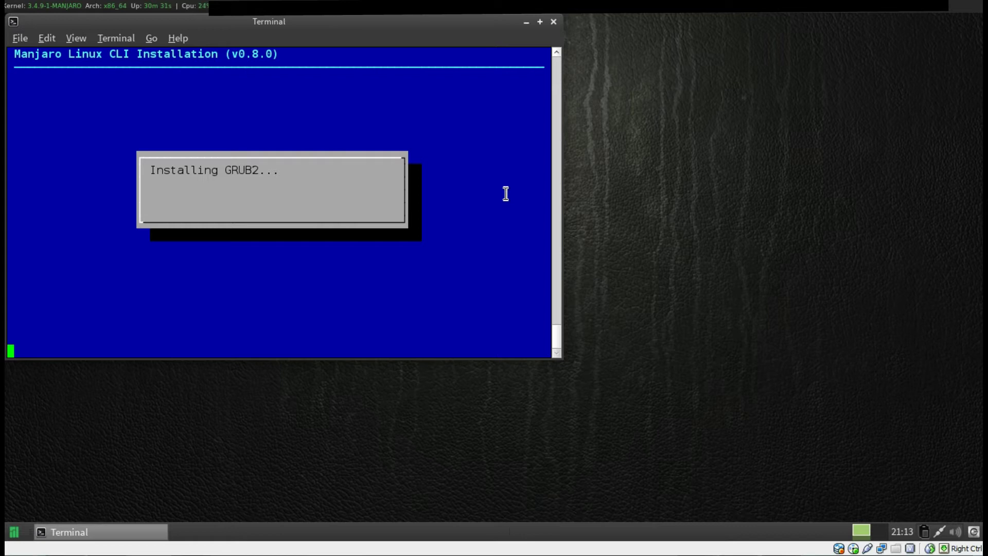
{"action": "key", "text": "Return"}
{"action": "key", "text": "Return"}
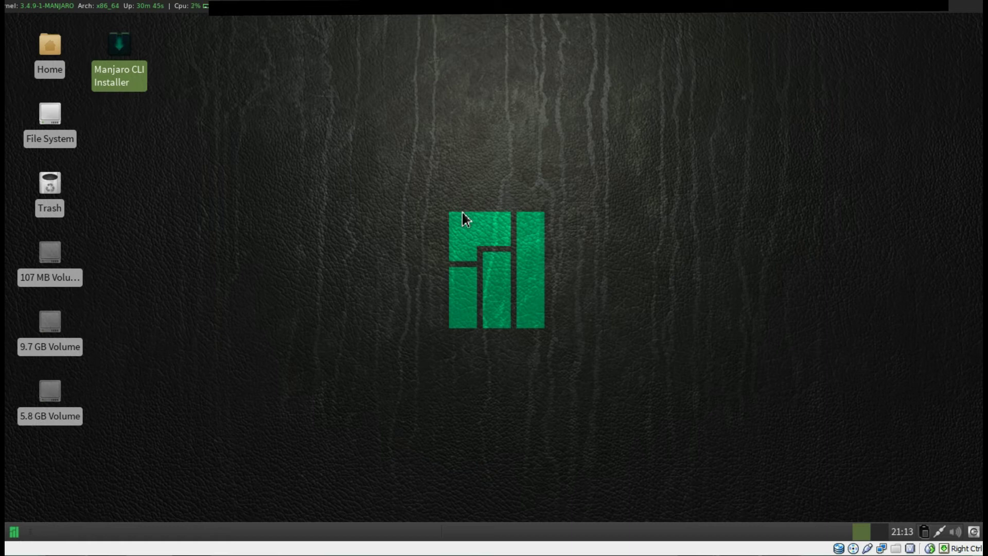
Restart the virtual machine from the Log Out dialog of the live session.
{"action": "left_click", "coordinate": [14, 532]}
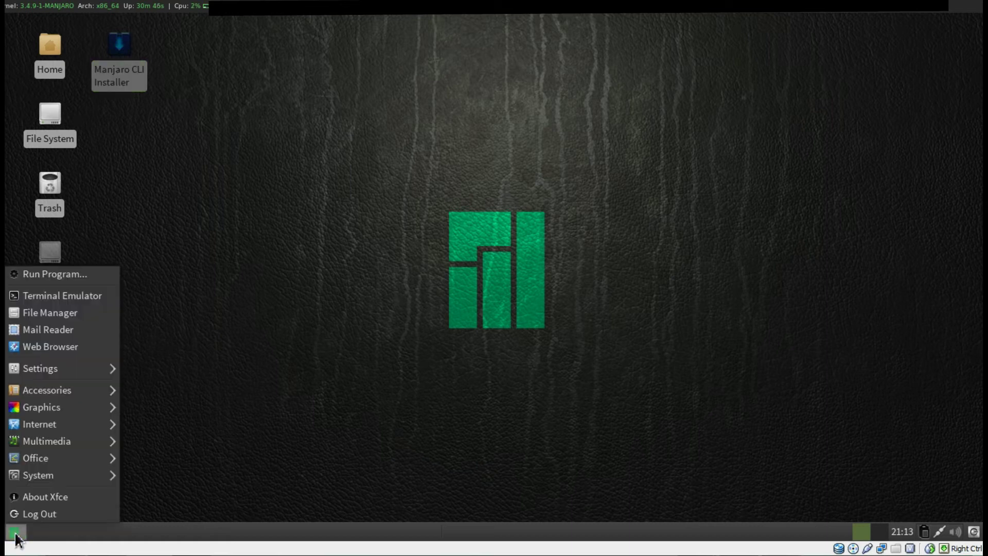
{"action": "left_click", "coordinate": [59, 515]}
{"action": "left_click", "coordinate": [490, 257]}
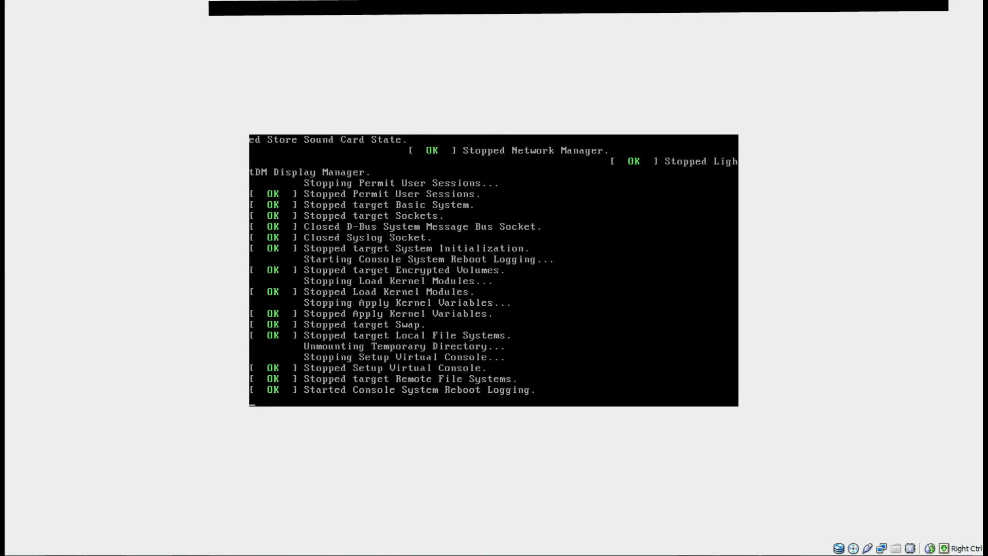
Eject the Manjaro install ISO from the virtual drive and boot the first GRUB entry.
{"action": "key", "text": "ctrl+Home"}
{"action": "mouse_move", "coordinate": [200, 13]}
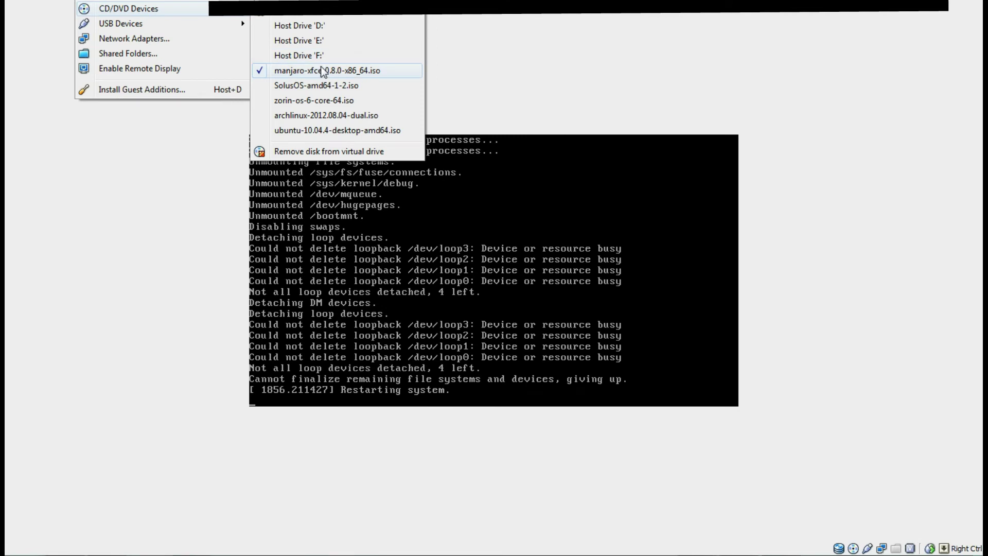
{"action": "left_click", "coordinate": [322, 69]}
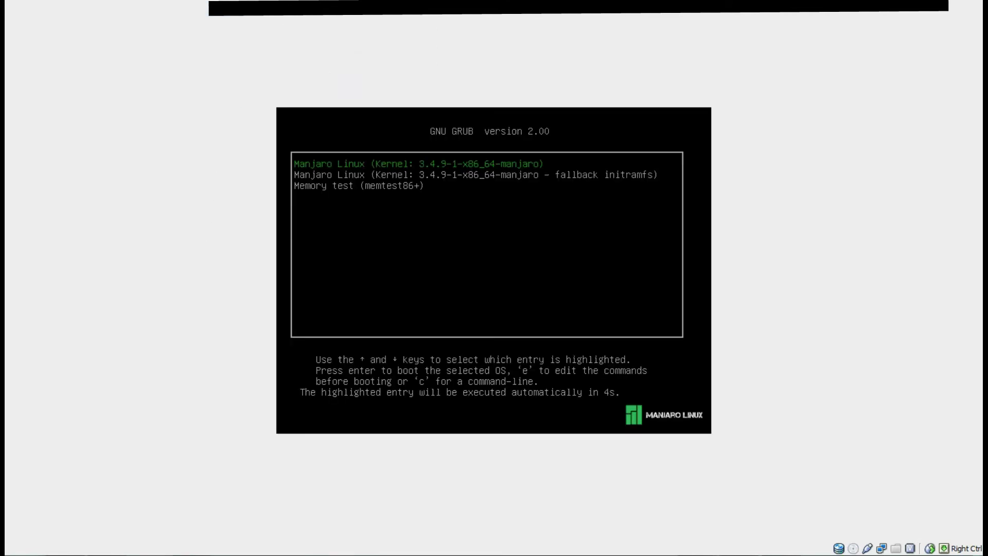
{"action": "key", "text": "Up"}
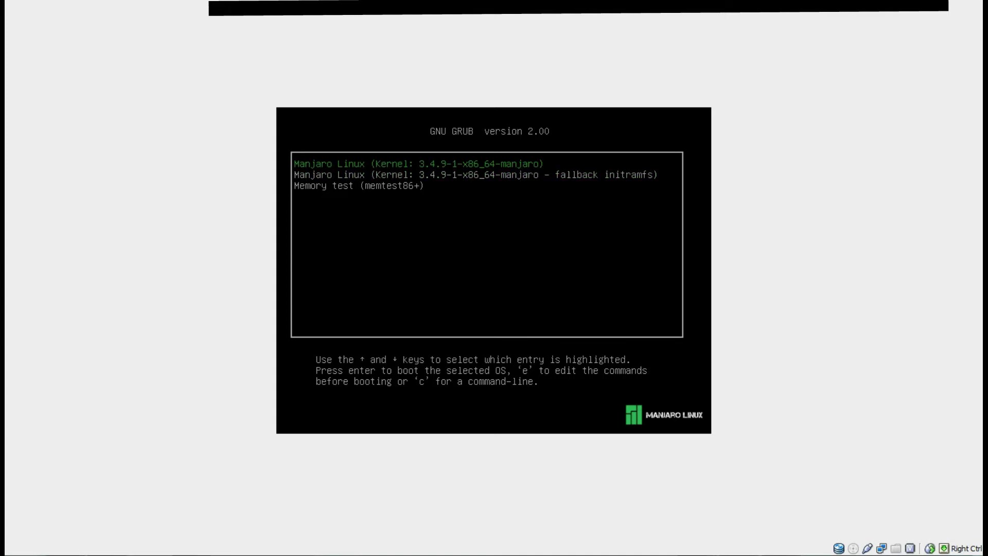
{"action": "key", "text": "Return"}
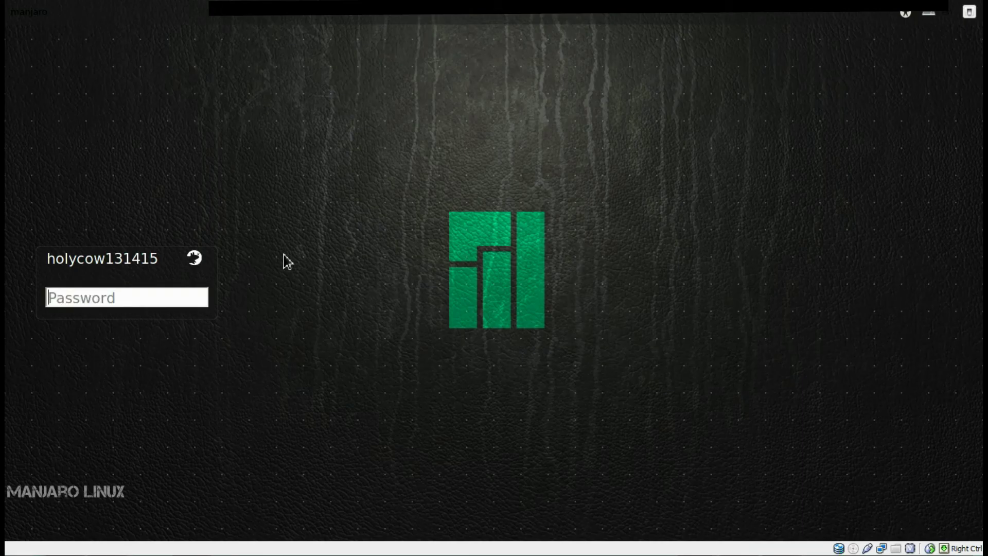
Choose the Xfce session and log in with the user's password.
{"action": "left_click", "coordinate": [197, 263]}
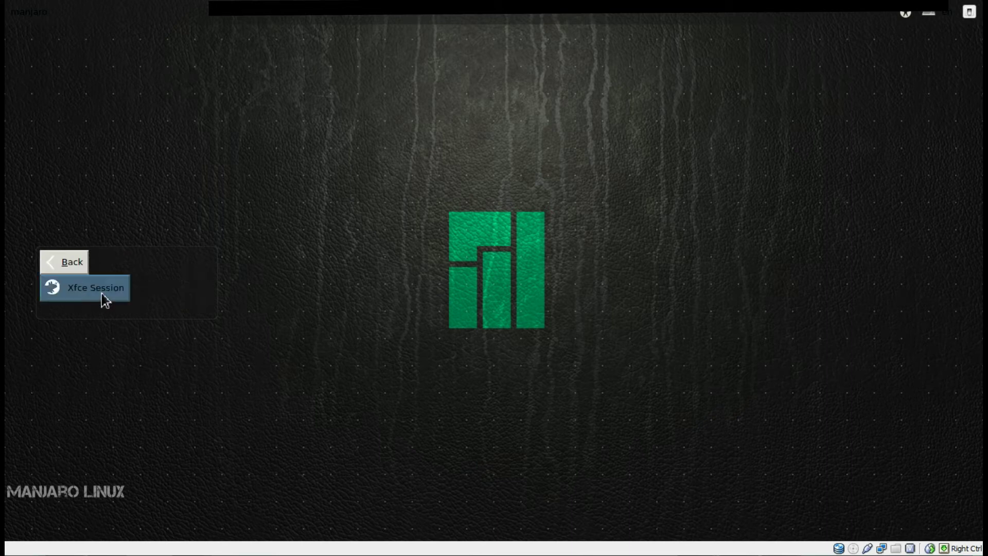
{"action": "left_click", "coordinate": [72, 262]}
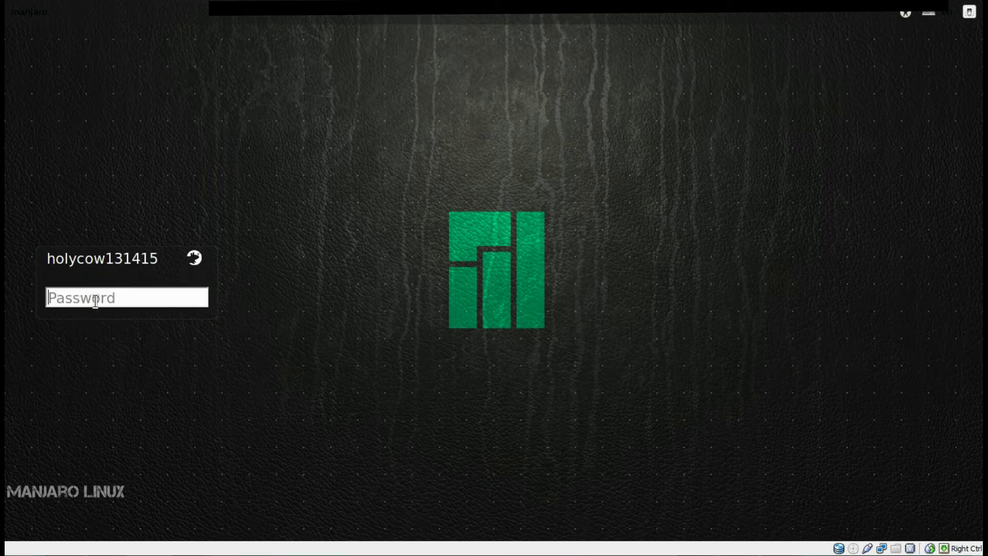
{"action": "type", "text": "********"}
{"action": "key", "text": "Return"}
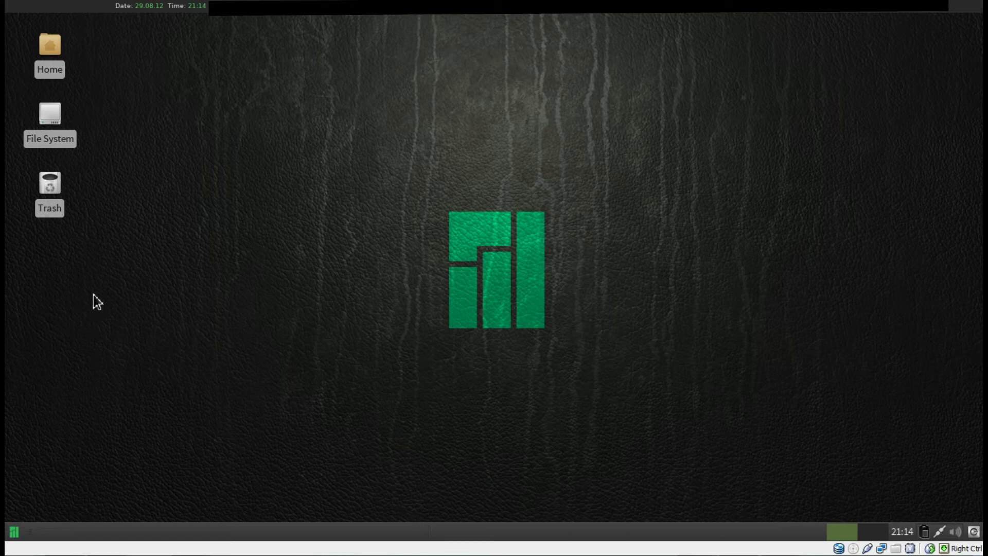
Set the panel clock format to 12-hour 09:15 PM in its Properties.
{"action": "right_click", "coordinate": [909, 530]}
{"action": "left_click", "coordinate": [859, 461]}
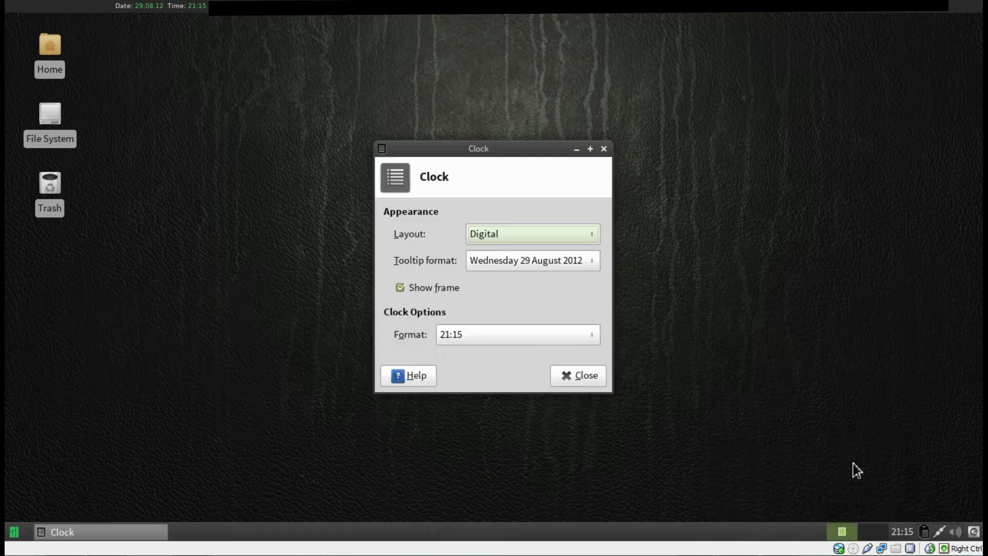
{"action": "left_click", "coordinate": [496, 339]}
{"action": "left_click", "coordinate": [490, 397]}
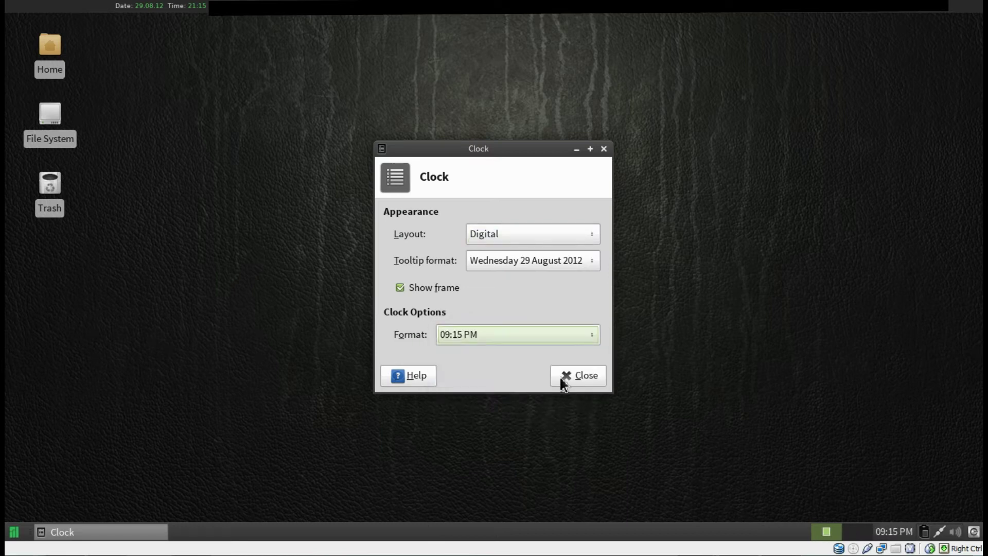
{"action": "left_click", "coordinate": [573, 376]}
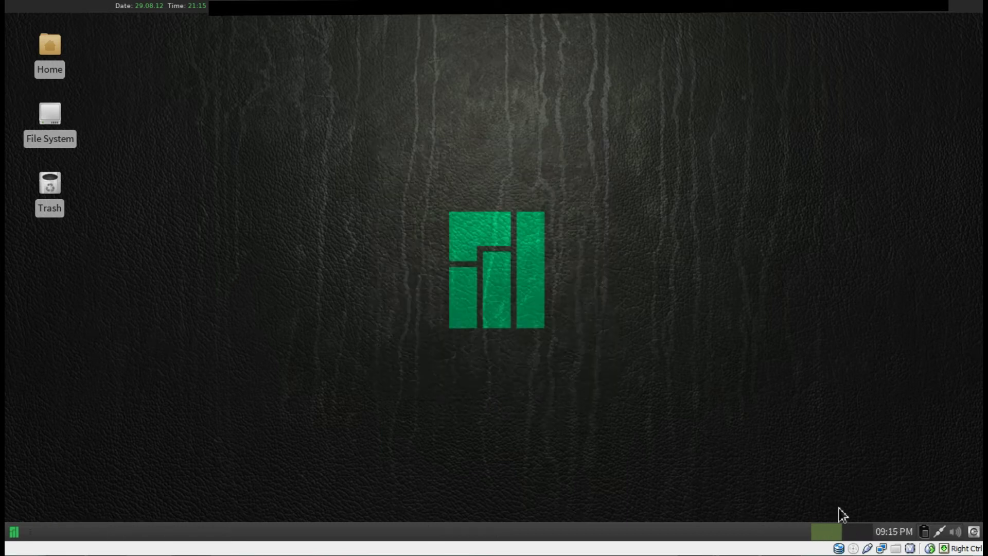
Unmute the sound and raise the volume.
{"action": "left_click", "coordinate": [957, 532]}
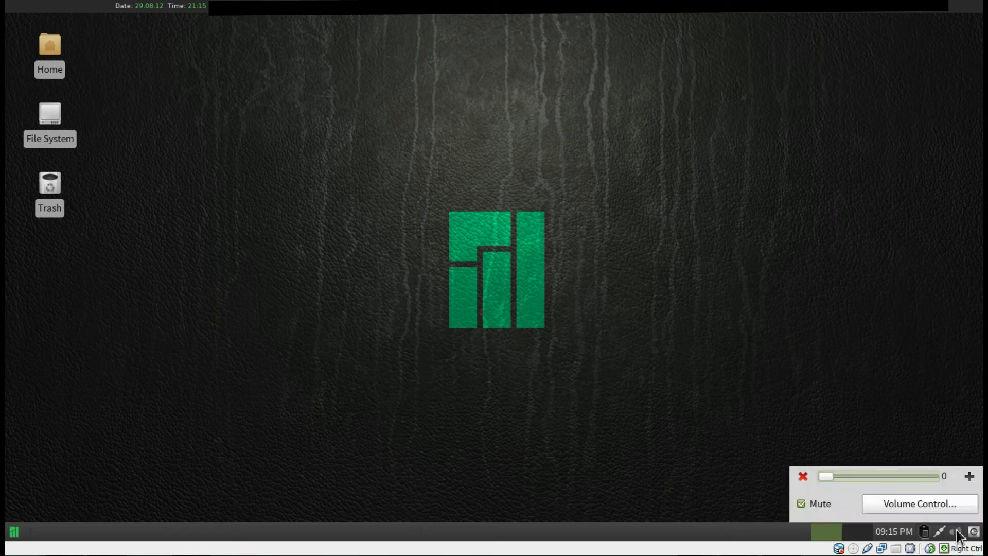
{"action": "left_click", "coordinate": [809, 503]}
{"action": "scroll", "coordinate": [850, 480], "scroll_direction": "up", "scroll_amount": 8}
{"action": "left_click", "coordinate": [822, 409]}
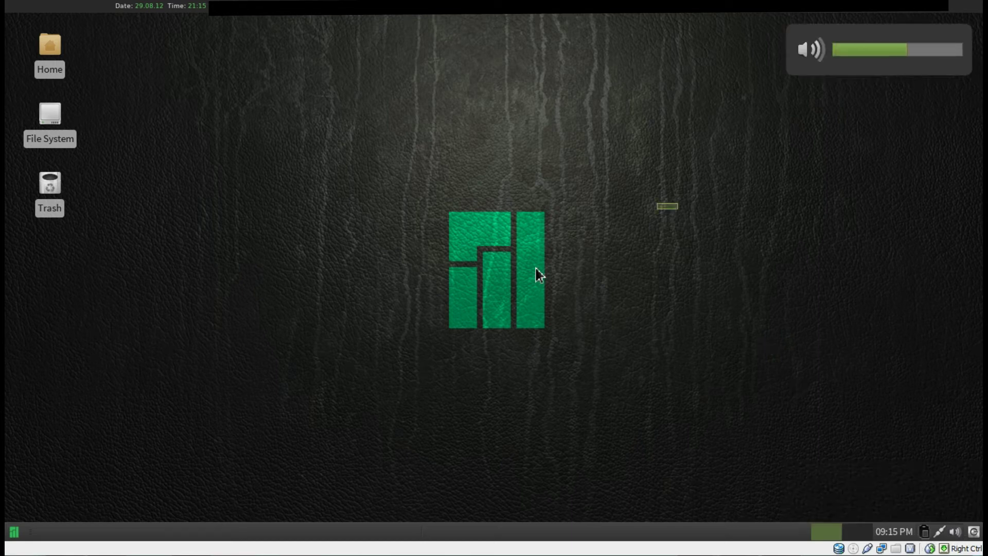
{"action": "left_click", "coordinate": [14, 532]}
{"action": "mouse_move", "coordinate": [60, 431]}
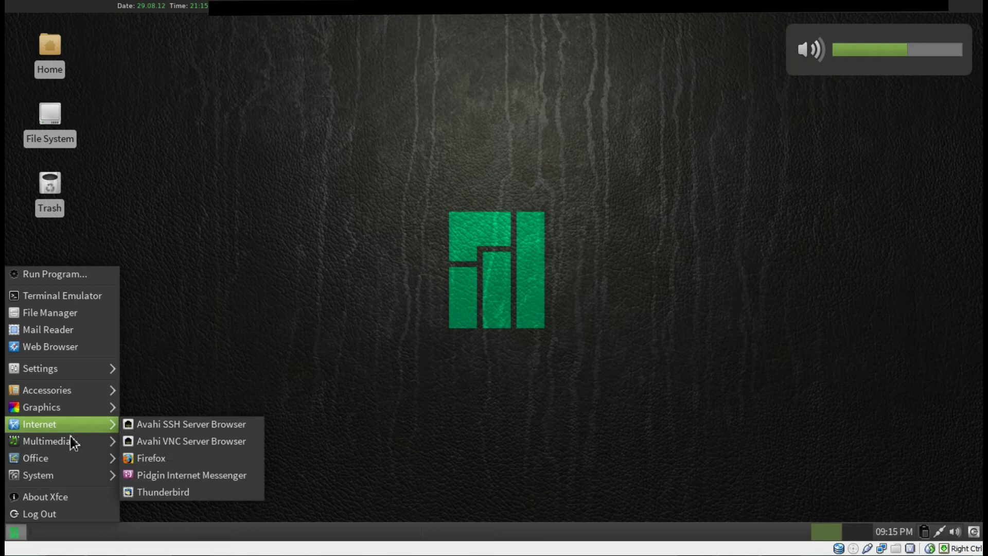
In a new terminal, run sudo pacman -Syu, enter the password and confirm the upgrade with y.
{"action": "left_click", "coordinate": [57, 298]}
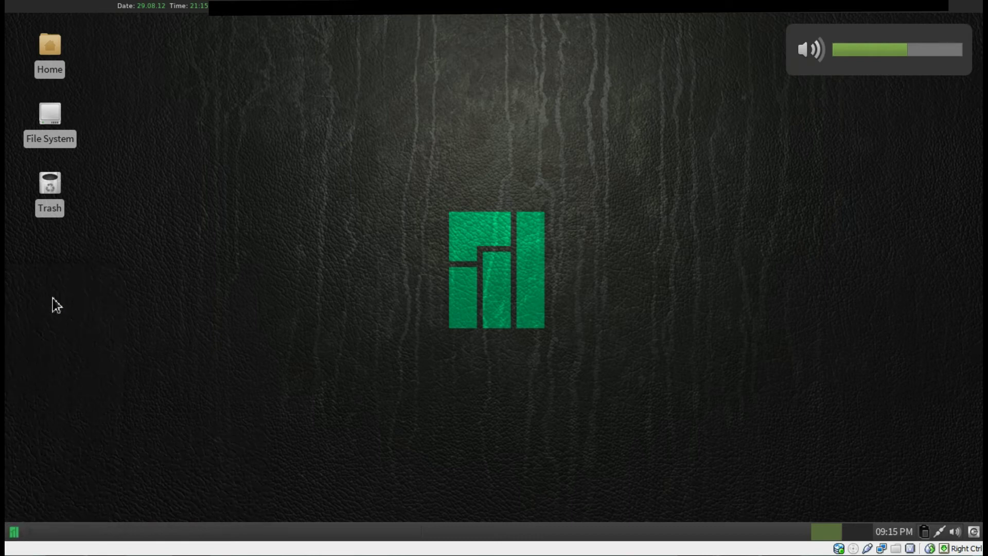
{"action": "type", "text": "sud"}
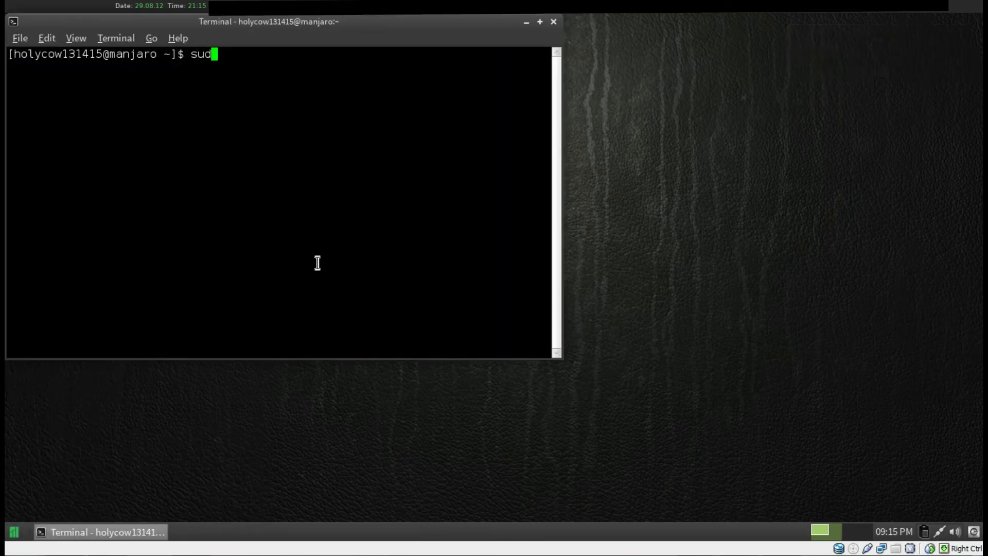
{"action": "type", "text": "o pacman -Syu"}
{"action": "key", "text": "Return"}
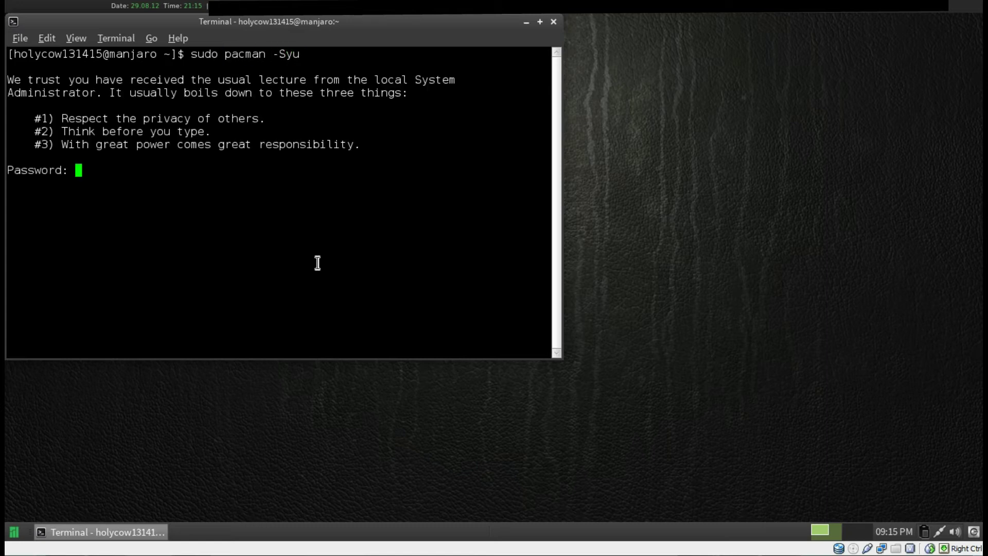
{"action": "key", "text": "Return"}
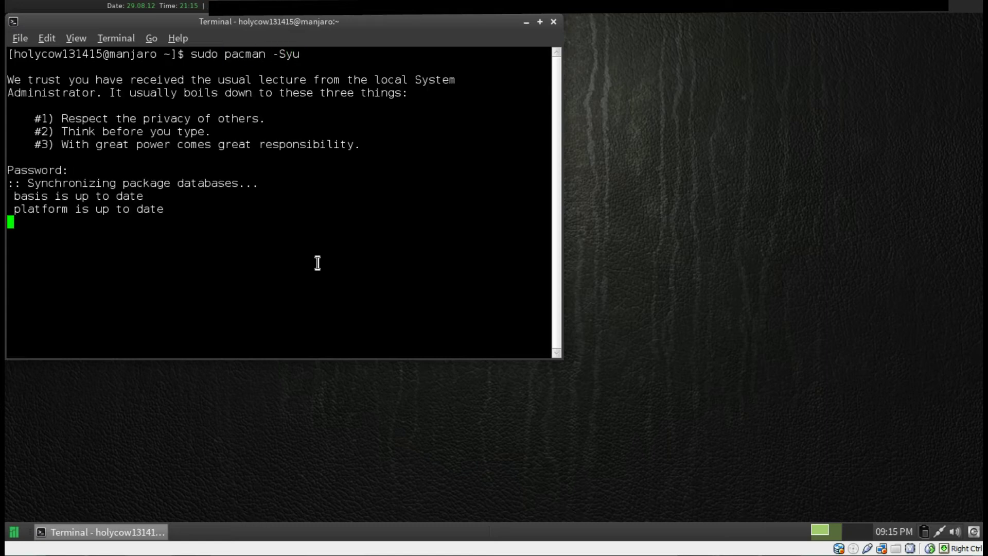
{"action": "type", "text": "y"}
{"action": "key", "text": "Return"}
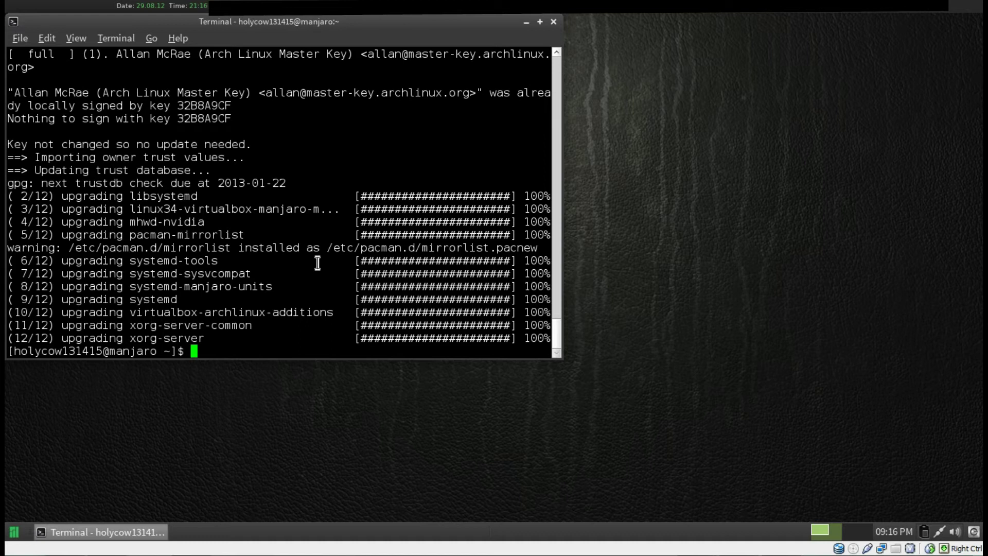
Install yaourt and its dependencies with sudo pacman -S yaourt, confirming with y.
{"action": "key", "text": "Up"}
{"action": "key", "text": "BackSpace"}
{"action": "key", "text": "BackSpace"}
{"action": "key", "text": "BackSpace"}
{"action": "key", "text": "BackSpace"}
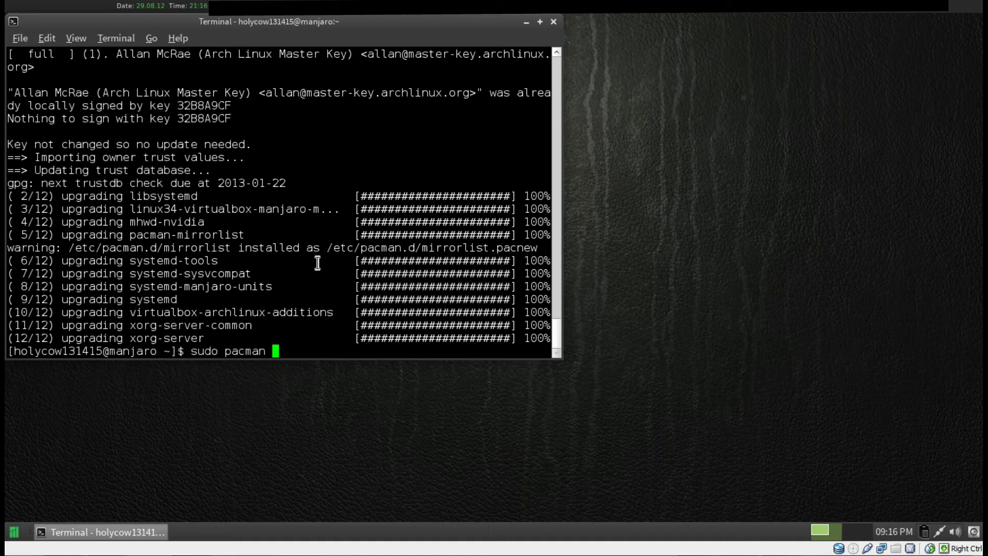
{"action": "type", "text": "-s"}
{"action": "key", "text": "BackSpace"}
{"action": "type", "text": "S "}
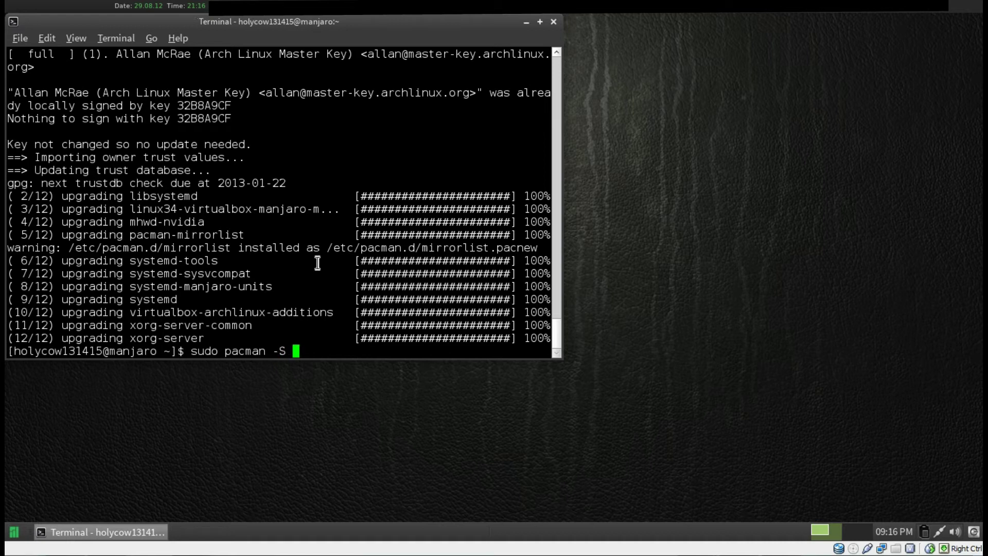
{"action": "type", "text": "yaourt"}
{"action": "key", "text": "Return"}
{"action": "type", "text": "y"}
{"action": "key", "text": "Return"}
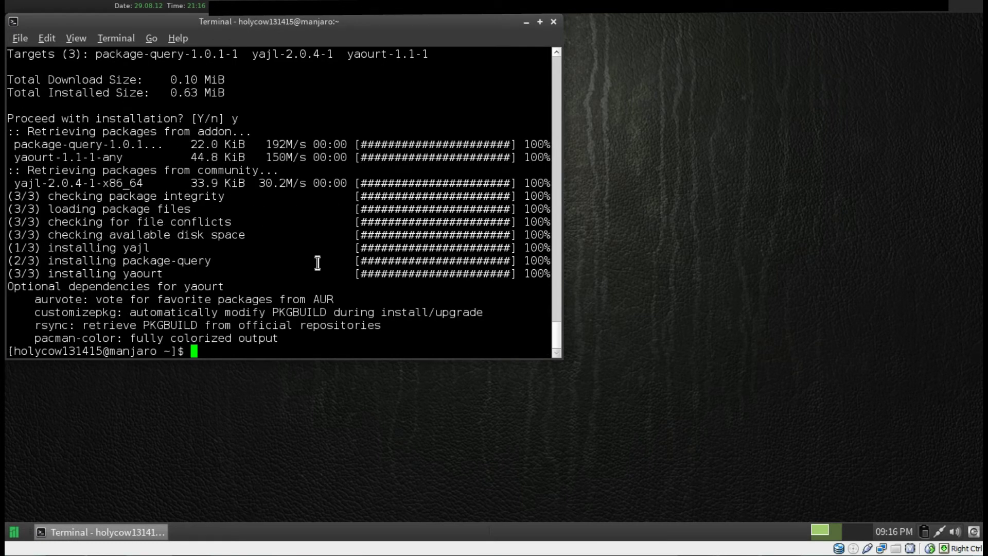
Type the command sudo pacman -S make at the new prompt.
{"action": "key", "text": "Up"}
{"action": "key", "text": "Down"}
{"action": "type", "text": "sudo pacman "}
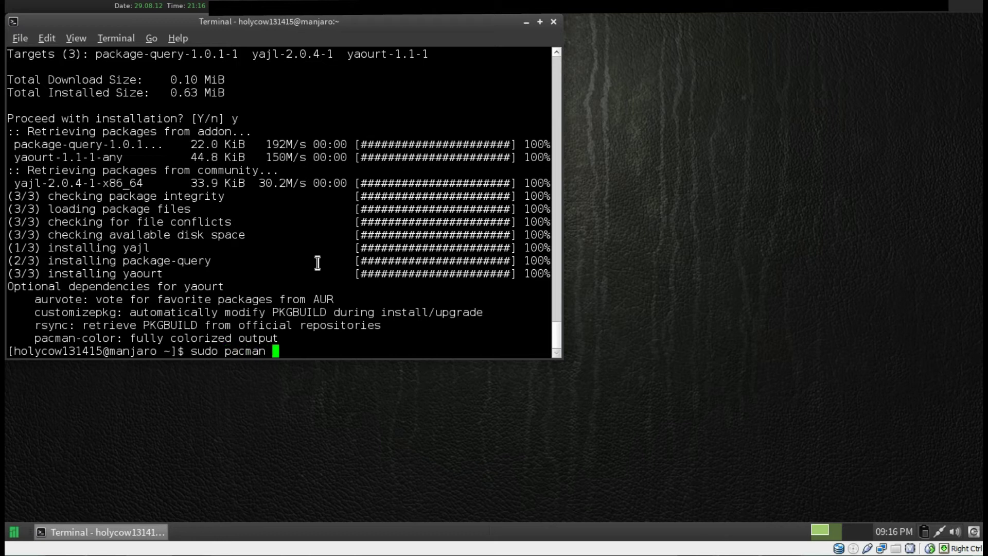
{"action": "type", "text": "-S make"}
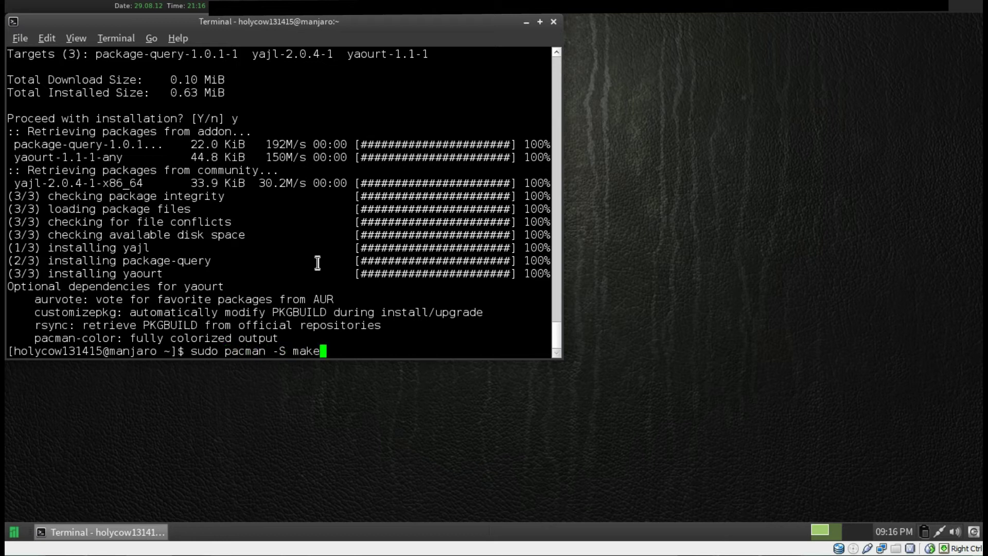
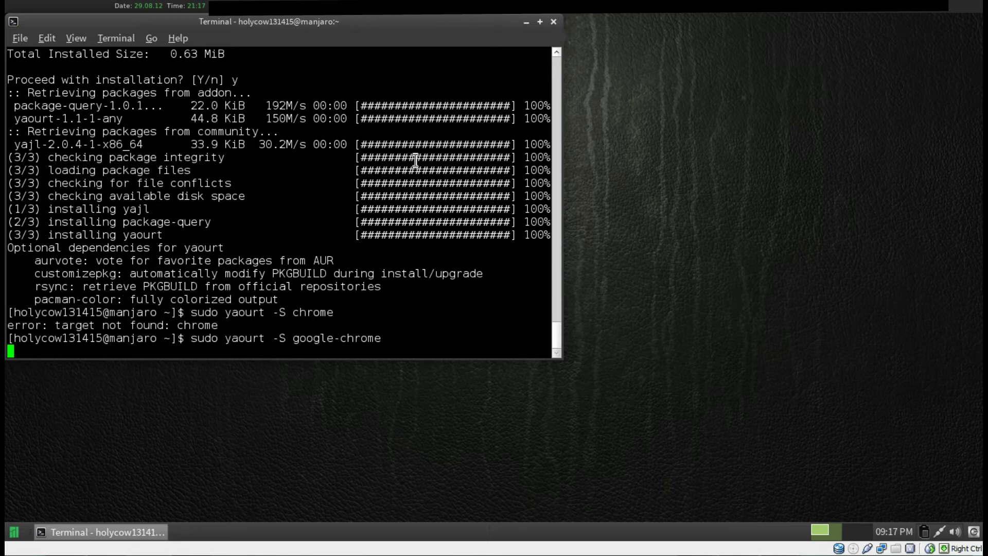
Close the Xfce Terminal window and open the applications menu.
{"action": "left_click", "coordinate": [554, 22]}
{"action": "left_click", "coordinate": [14, 532]}
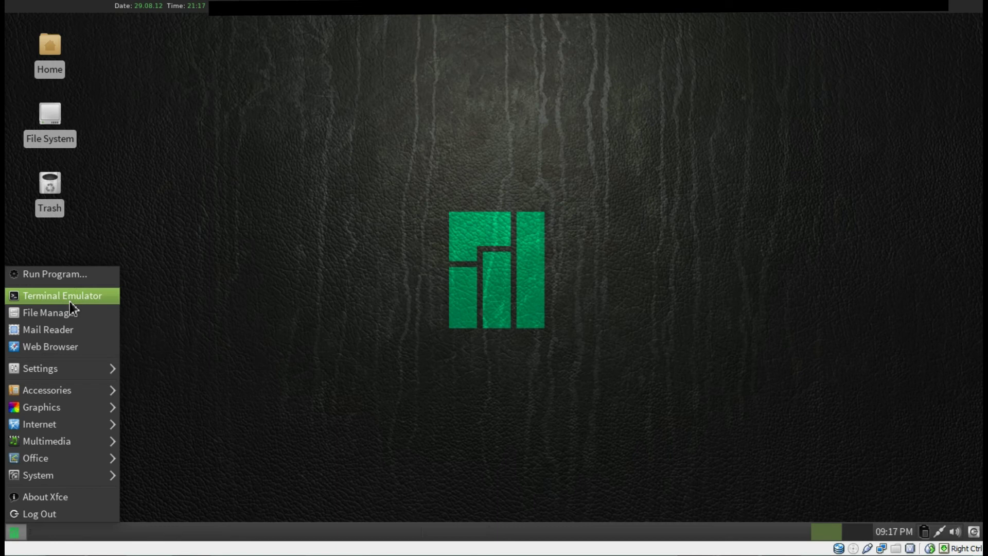
In a new terminal, search the AUR for chrome with sudo yaourt -s chrome.
{"action": "left_click", "coordinate": [69, 301]}
{"action": "type", "text": "yo"}
{"action": "key", "text": "BackSpace"}
{"action": "key", "text": "BackSpace"}
{"action": "key", "text": "Up"}
{"action": "key", "text": "Left"}
{"action": "key", "text": "Left"}
{"action": "key", "text": "Left"}
{"action": "key", "text": "Left"}
{"action": "key", "text": "Left"}
{"action": "key", "text": "Left"}
{"action": "key", "text": "BackSpace"}
{"action": "key", "text": "BackSpace"}
{"action": "key", "text": "BackSpace"}
{"action": "key", "text": "BackSpace"}
{"action": "key", "text": "BackSpace"}
{"action": "key", "text": "BackSpace"}
{"action": "key", "text": "BackSpace"}
{"action": "key", "text": "BackSpace"}
{"action": "key", "text": "BackSpace"}
{"action": "type", "text": "s"}
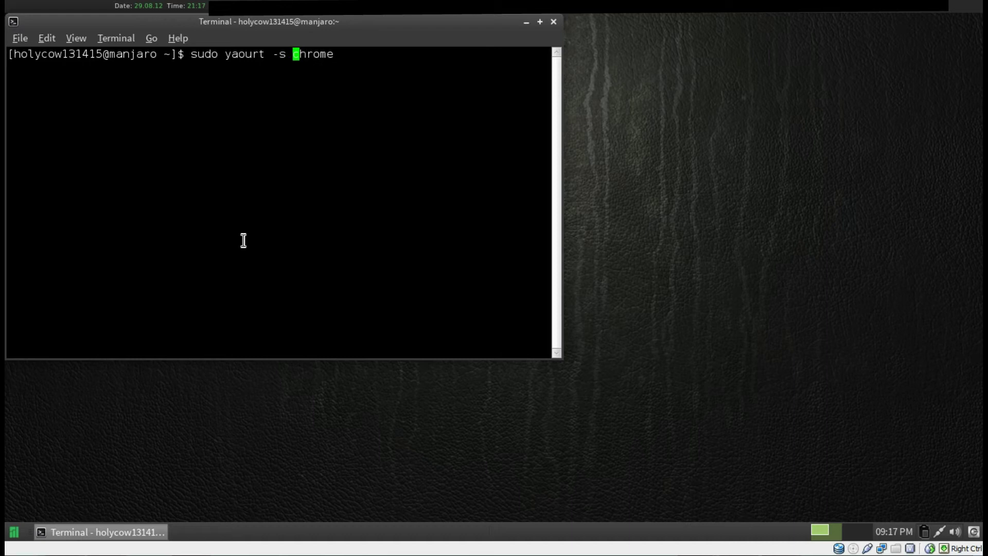
{"action": "key", "text": "Return"}
{"action": "key", "text": "Return"}
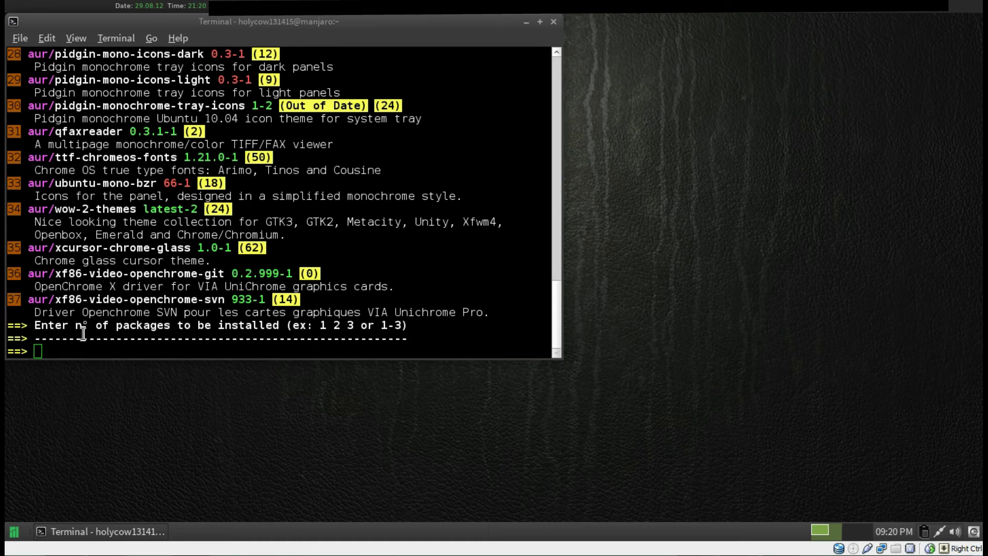
Pick google-chrome, result 20, from the search results to install.
{"action": "scroll", "coordinate": [46, 124], "scroll_direction": "up", "scroll_amount": 4}
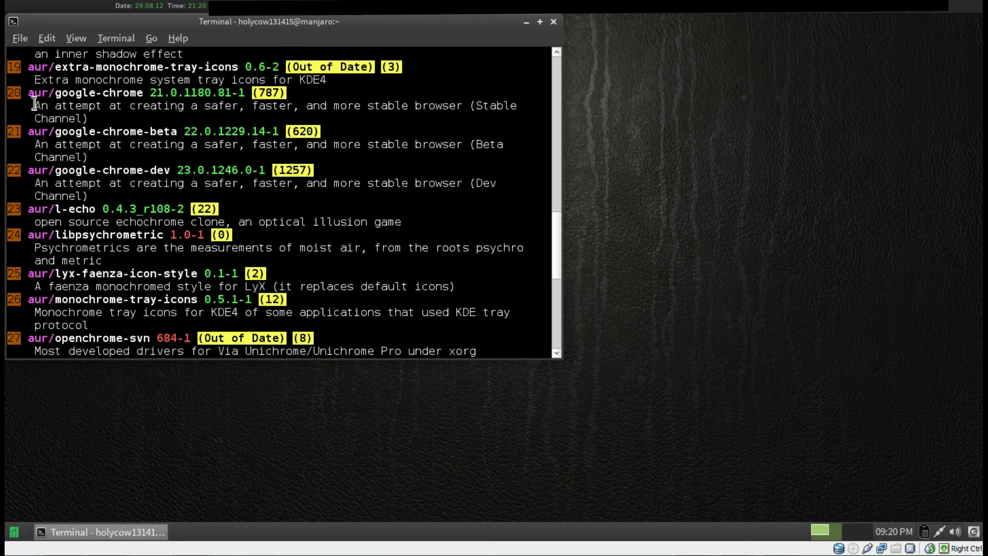
{"action": "scroll", "coordinate": [88, 159], "scroll_direction": "down", "scroll_amount": 4}
{"action": "type", "text": "20"}
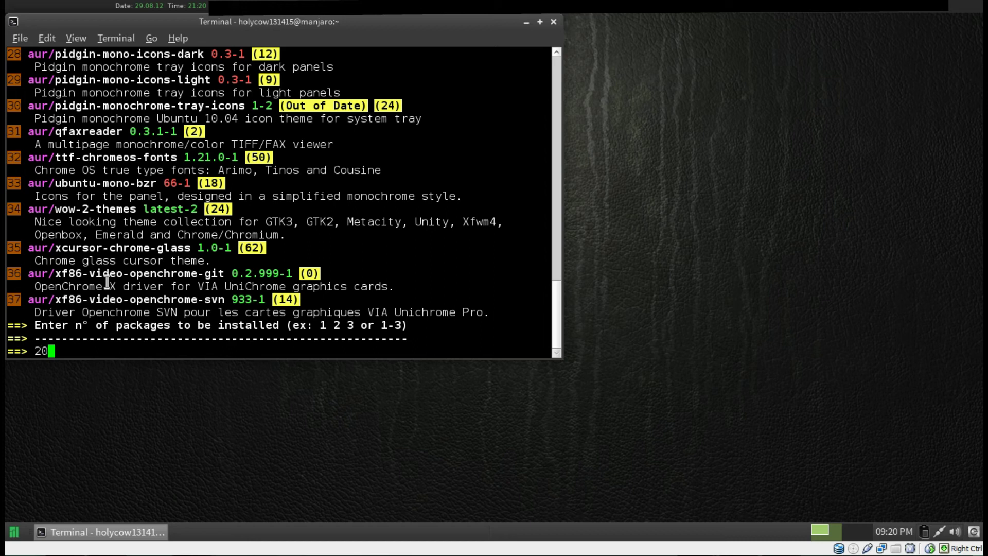
{"action": "key", "text": "Return"}
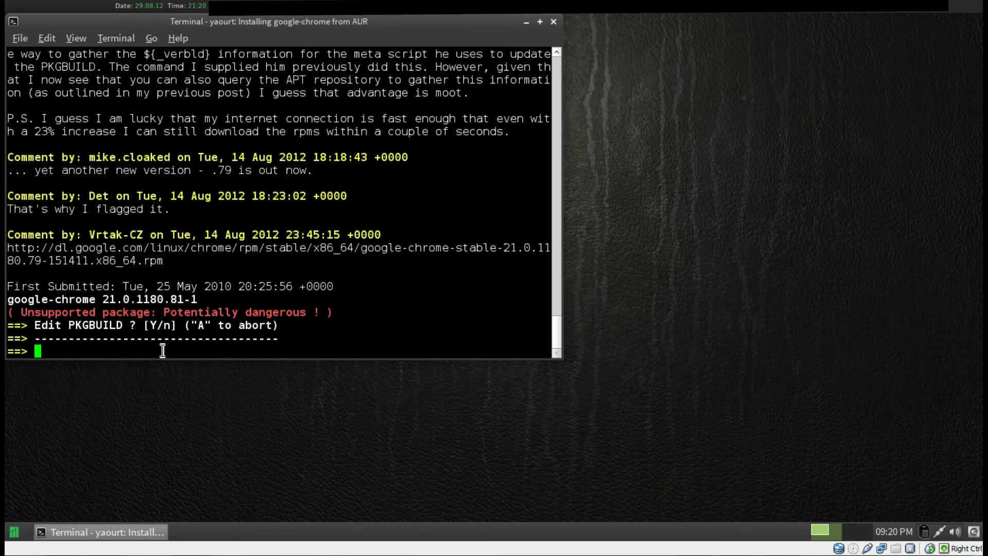
Skip the PKGBUILD edit, give q as the editor for google-chrome.install, and decline rebuilding.
{"action": "type", "text": "n"}
{"action": "key", "text": "Return"}
{"action": "type", "text": "y"}
{"action": "key", "text": "Return"}
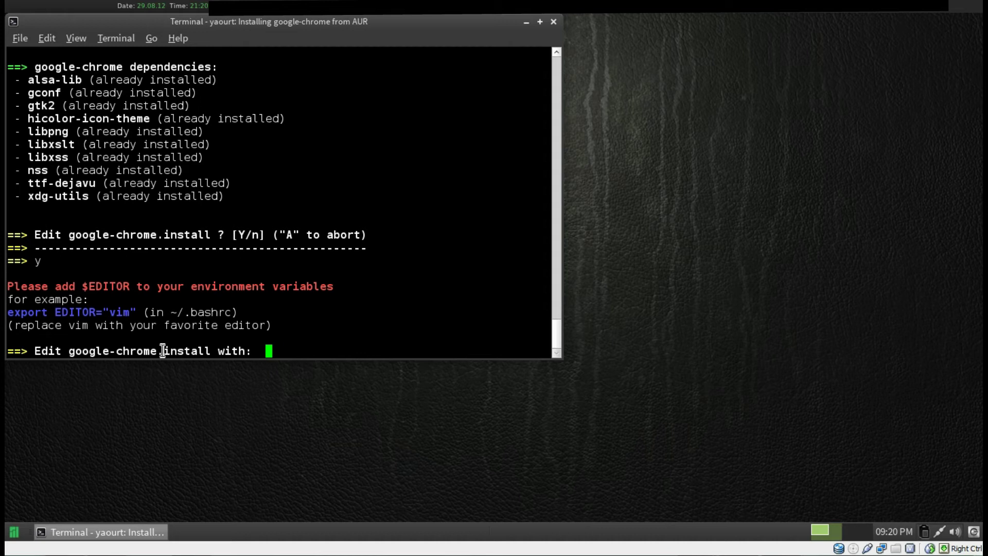
{"action": "type", "text": "q"}
{"action": "key", "text": "Return"}
{"action": "key", "text": "Return"}
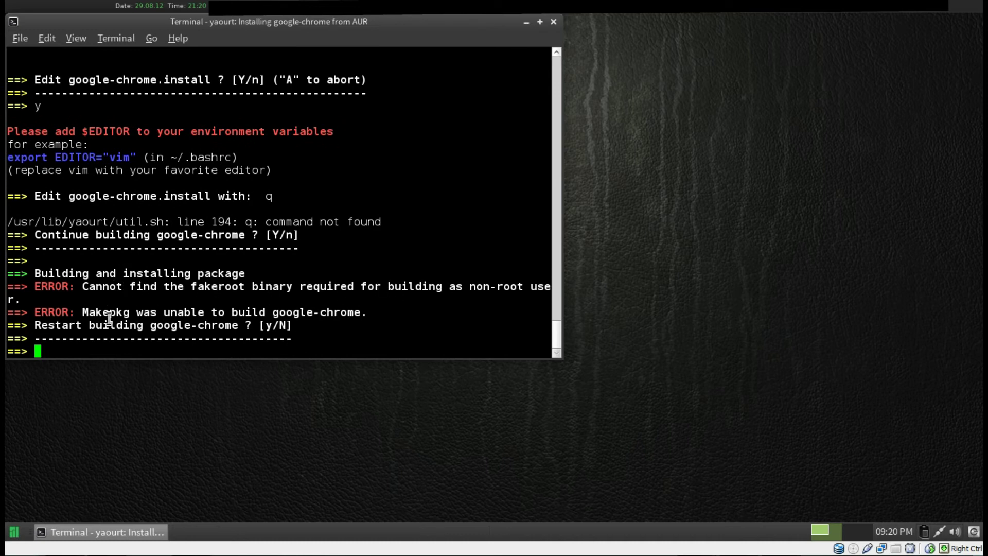
{"action": "left_click_drag", "start_coordinate": [185, 312], "coordinate": [348, 313]}
{"action": "key", "text": "Return"}
{"action": "key", "text": "Return"}
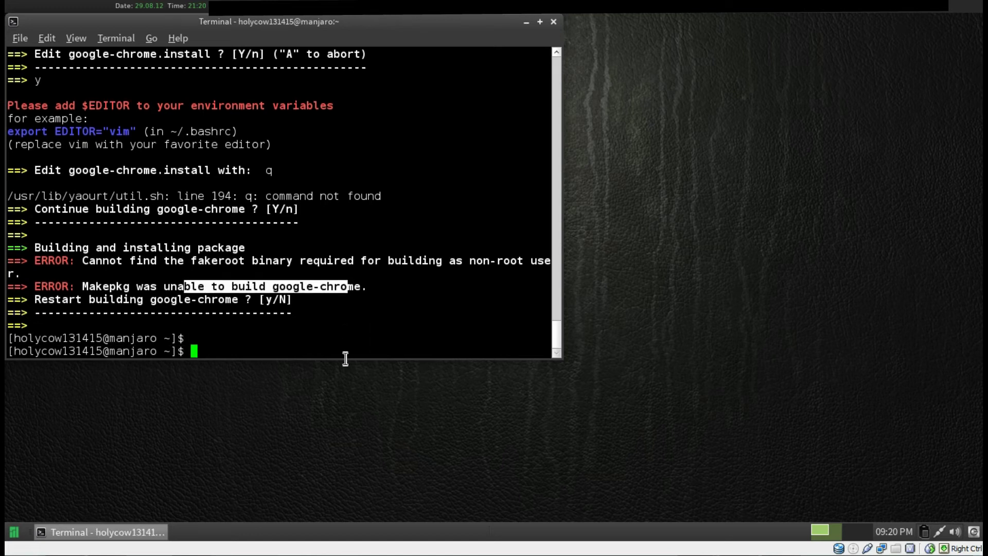
Attempt installing make with pacman -S make, reopening the terminal and retrying.
{"action": "type", "text": "sudo pacman -S make"}
{"action": "key", "text": "Return"}
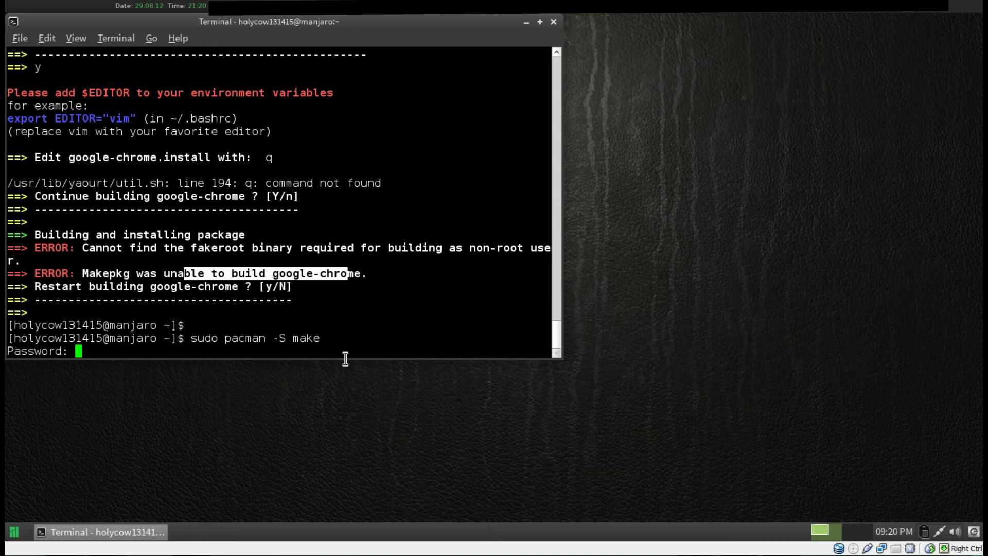
{"action": "key", "text": "Return"}
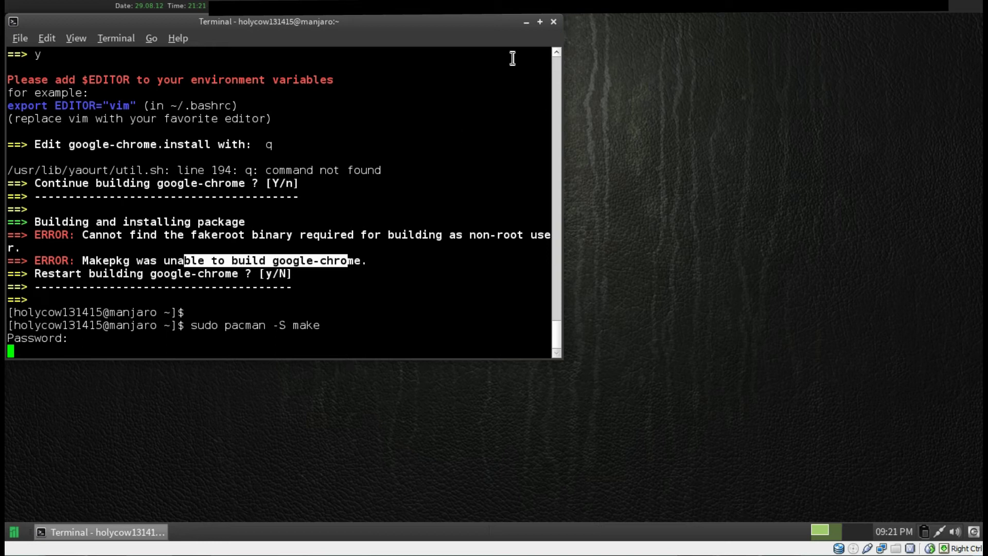
{"action": "left_click", "coordinate": [554, 22]}
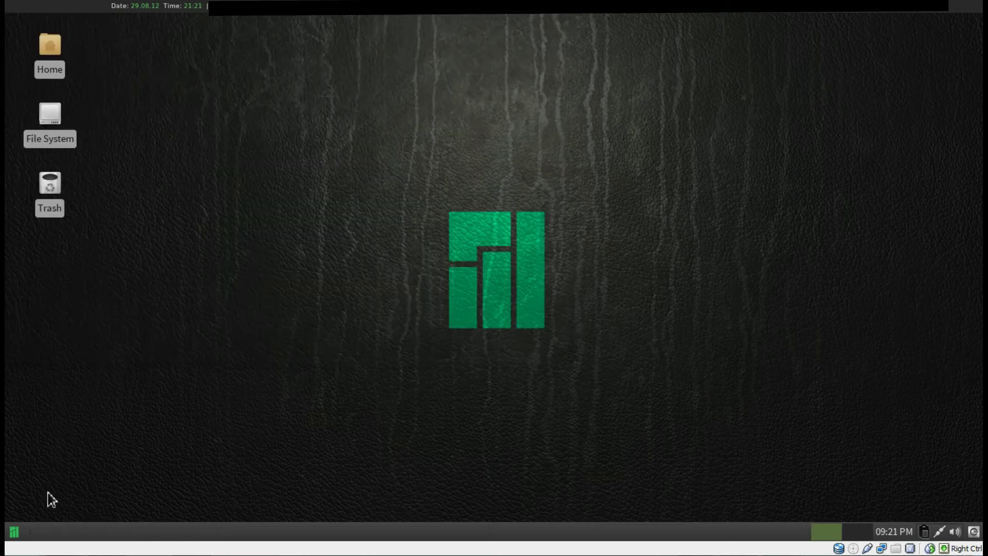
{"action": "left_click", "coordinate": [19, 532]}
{"action": "left_click", "coordinate": [64, 300]}
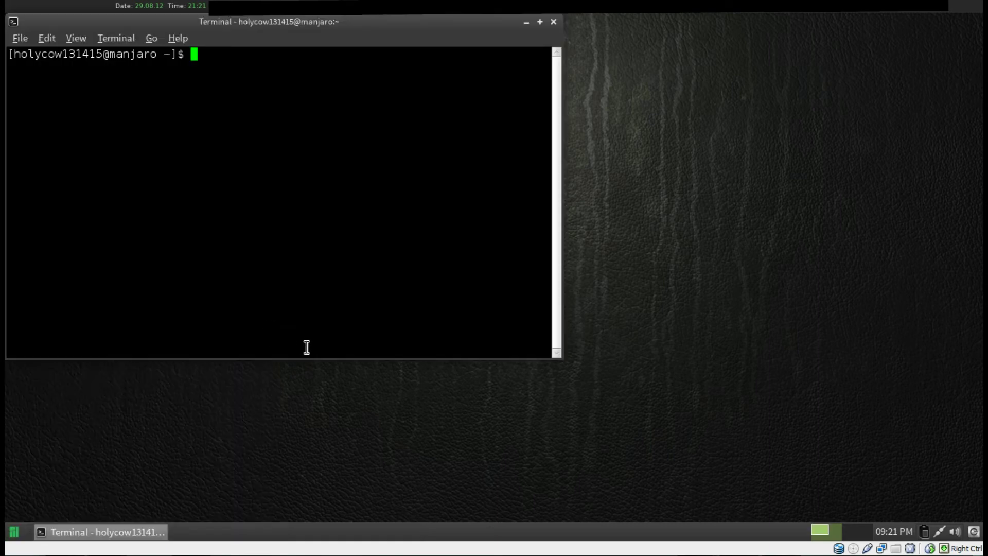
{"action": "type", "text": "pacman -S make"}
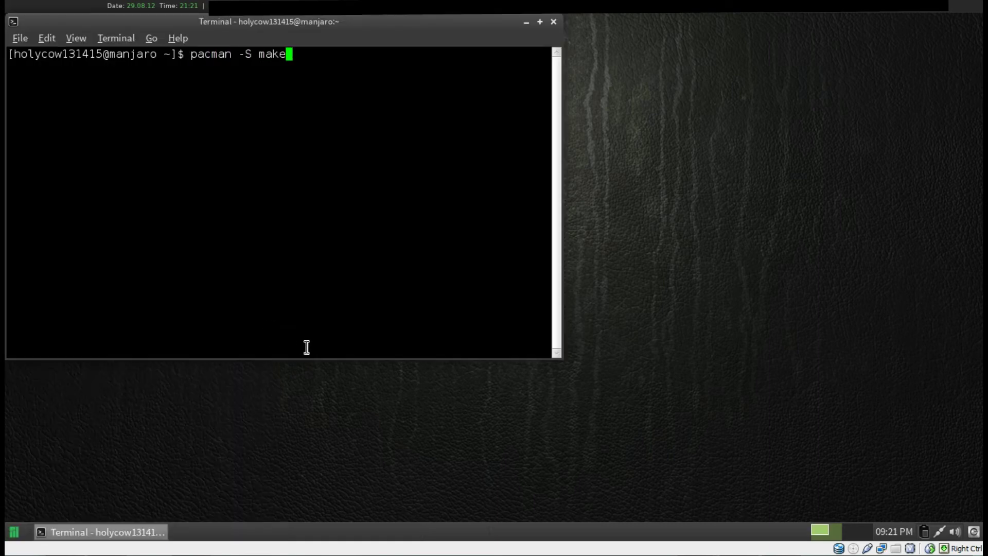
{"action": "key", "text": "Return"}
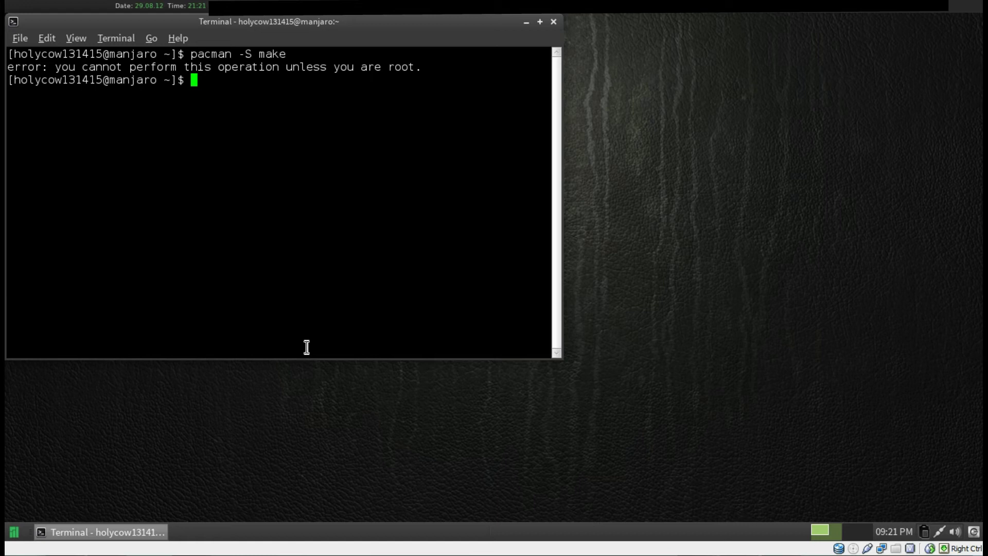
Rerun pacman -S make with sudo, enter the password, and confirm with y.
{"action": "key", "text": "Up"}
{"action": "key", "text": "Left"}
{"action": "key", "text": "Left"}
{"action": "key", "text": "Left"}
{"action": "key", "text": "Left"}
{"action": "key", "text": "Left"}
{"action": "key", "text": "Left"}
{"action": "key", "text": "Left"}
{"action": "key", "text": "Left"}
{"action": "key", "text": "Left"}
{"action": "key", "text": "Left"}
{"action": "key", "text": "Left"}
{"action": "key", "text": "Left"}
{"action": "key", "text": "Left"}
{"action": "key", "text": "Left"}
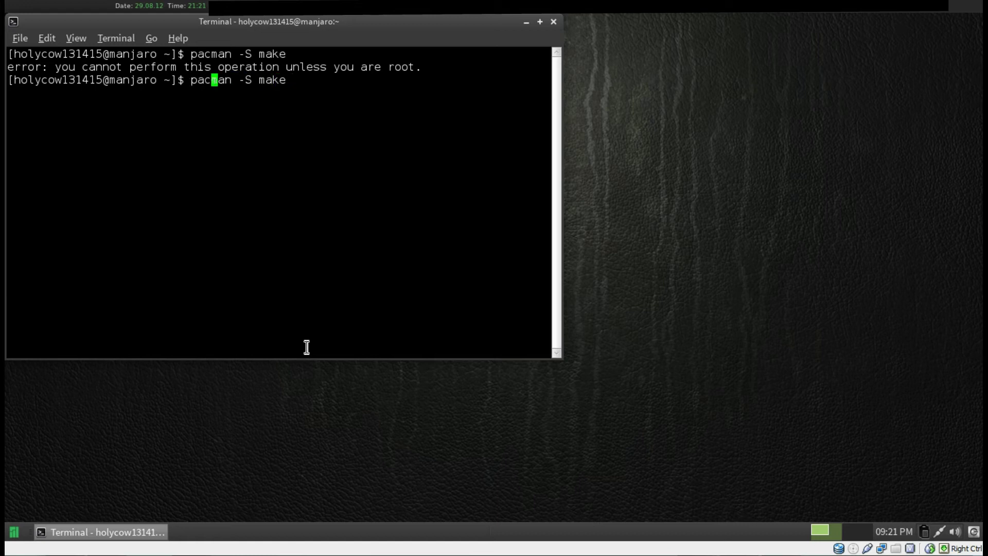
{"action": "type", "text": "sudo"}
{"action": "key", "text": "Return"}
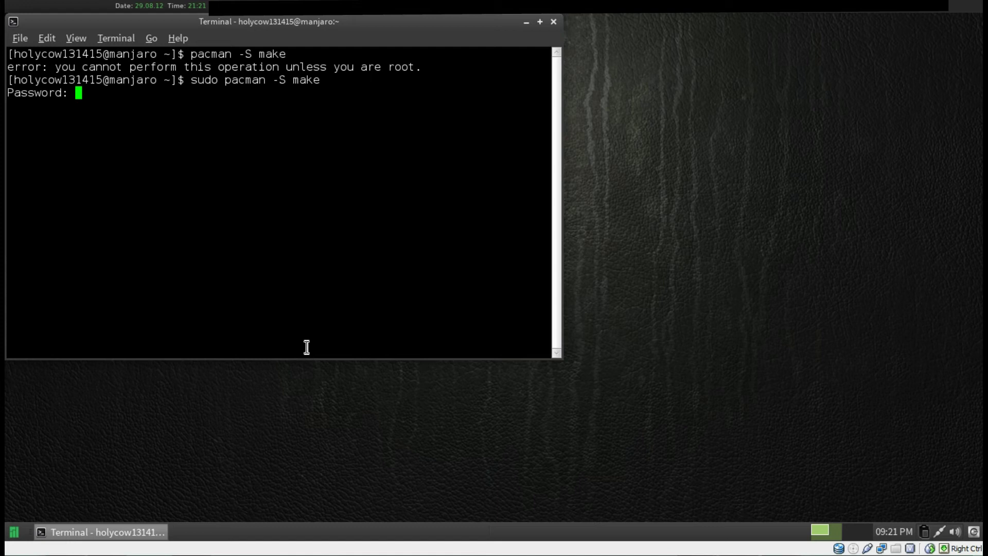
{"action": "key", "text": "Return"}
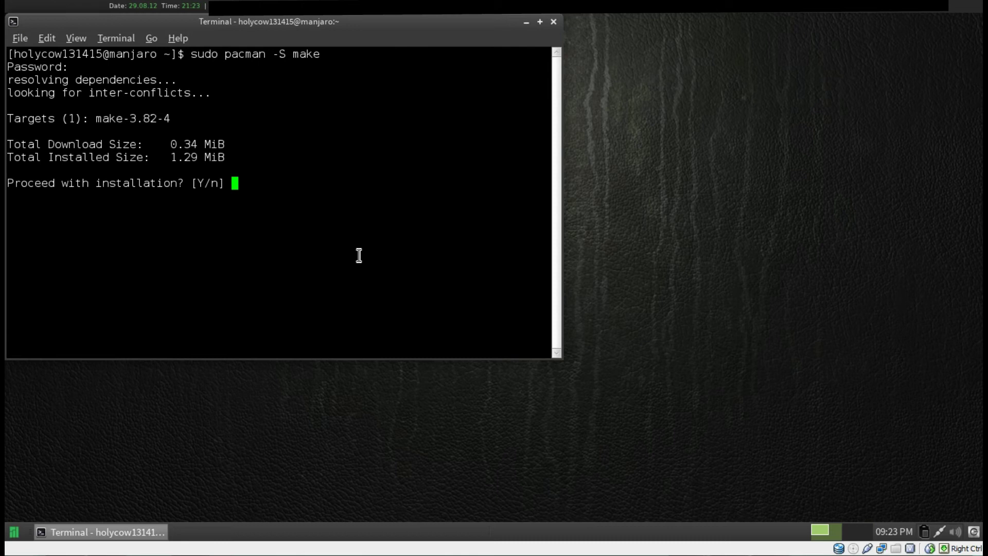
{"action": "type", "text": "y"}
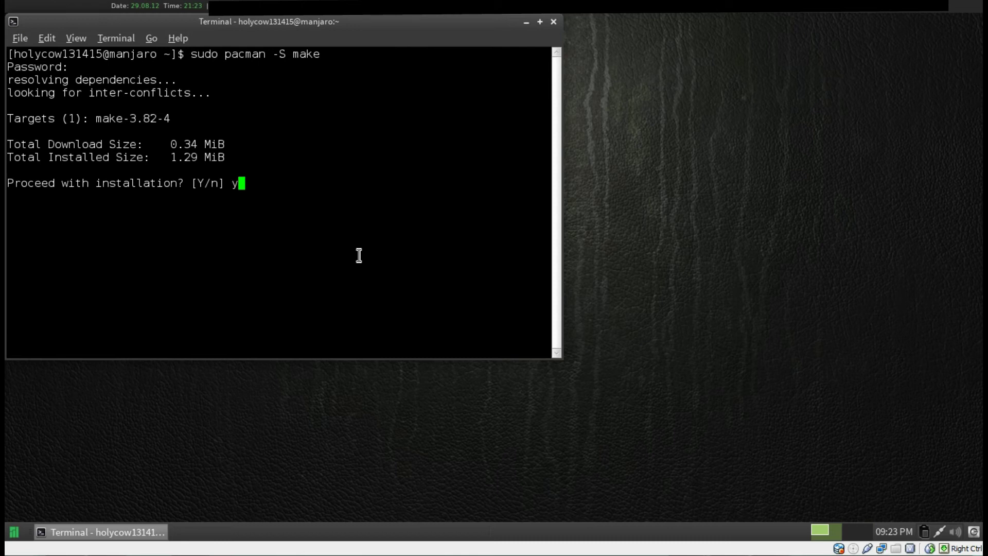
{"action": "key", "text": "Return"}
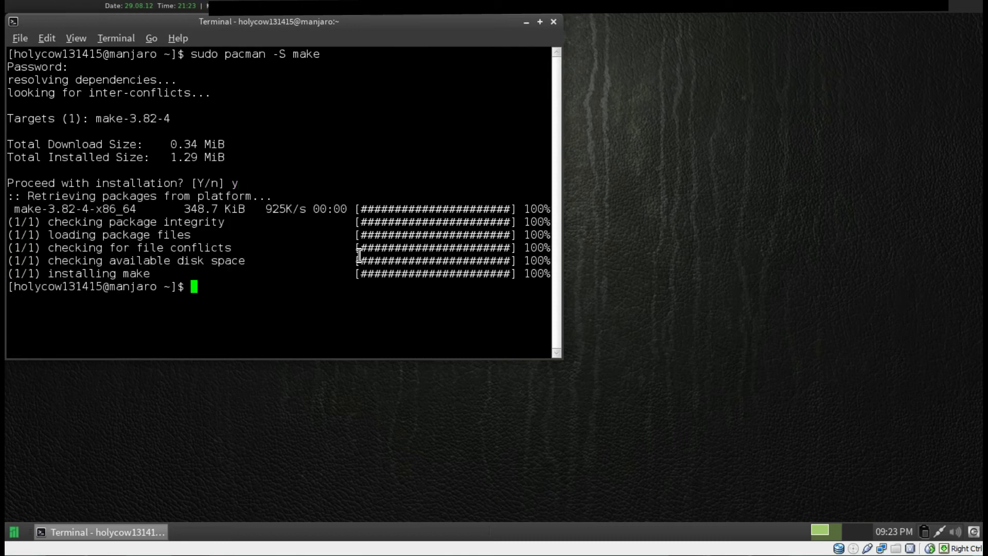
Search the AUR for google-chrome with sudo yaourt -s google-chrome.
{"action": "key", "text": "Up"}
{"action": "key", "text": "Up"}
{"action": "key", "text": "Down"}
{"action": "key", "text": "Up"}
{"action": "key", "text": "Up"}
{"action": "key", "text": "Left"}
{"action": "key", "text": "Left"}
{"action": "key", "text": "Left"}
{"action": "key", "text": "Left"}
{"action": "key", "text": "Left"}
{"action": "key", "text": "Left"}
{"action": "key", "text": "Left"}
{"action": "key", "text": "Left"}
{"action": "key", "text": "Left"}
{"action": "key", "text": "Left"}
{"action": "key", "text": "Left"}
{"action": "key", "text": "Left"}
{"action": "key", "text": "Left"}
{"action": "key", "text": "Left"}
{"action": "key", "text": "Left"}
{"action": "key", "text": "Left"}
{"action": "type", "text": "sudo"}
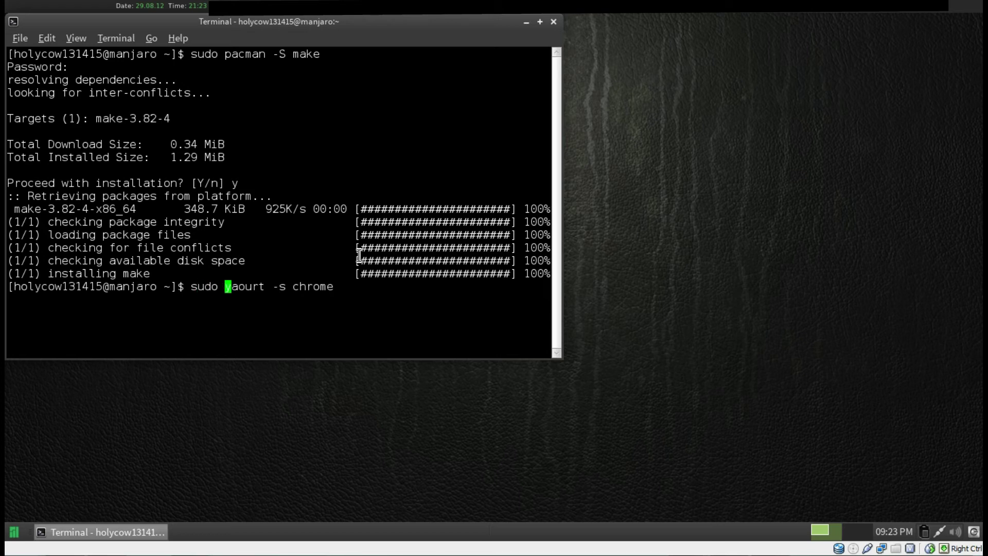
{"action": "key", "text": "Right"}
{"action": "key", "text": "Right"}
{"action": "key", "text": "Right"}
{"action": "key", "text": "Right"}
{"action": "key", "text": "Right"}
{"action": "key", "text": "Right"}
{"action": "key", "text": "Right"}
{"action": "key", "text": "Right"}
{"action": "key", "text": "Left"}
{"action": "key", "text": "Left"}
{"action": "key", "text": "Left"}
{"action": "key", "text": "Left"}
{"action": "key", "text": "Left"}
{"action": "key", "text": "Left"}
{"action": "key", "text": "Left"}
{"action": "key", "text": "Left"}
{"action": "key", "text": "Left"}
{"action": "key", "text": "Right"}
{"action": "key", "text": "Right"}
{"action": "key", "text": "Right"}
{"action": "key", "text": "Right"}
{"action": "key", "text": "Right"}
{"action": "key", "text": "Right"}
{"action": "key", "text": "Right"}
{"action": "key", "text": "Right"}
{"action": "key", "text": "Right"}
{"action": "key", "text": "Right"}
{"action": "key", "text": "Right"}
{"action": "type", "text": "google-"}
{"action": "key", "text": "Return"}
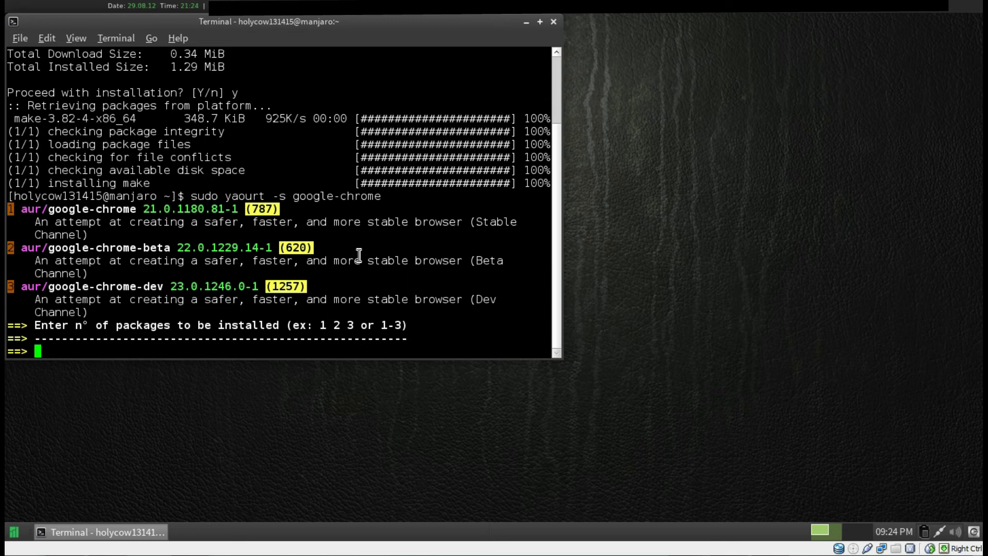
Choose google-chrome (result 1), decline editing PKGBUILD and google-chrome.install, and continue building.
{"action": "type", "text": "1"}
{"action": "key", "text": "Return"}
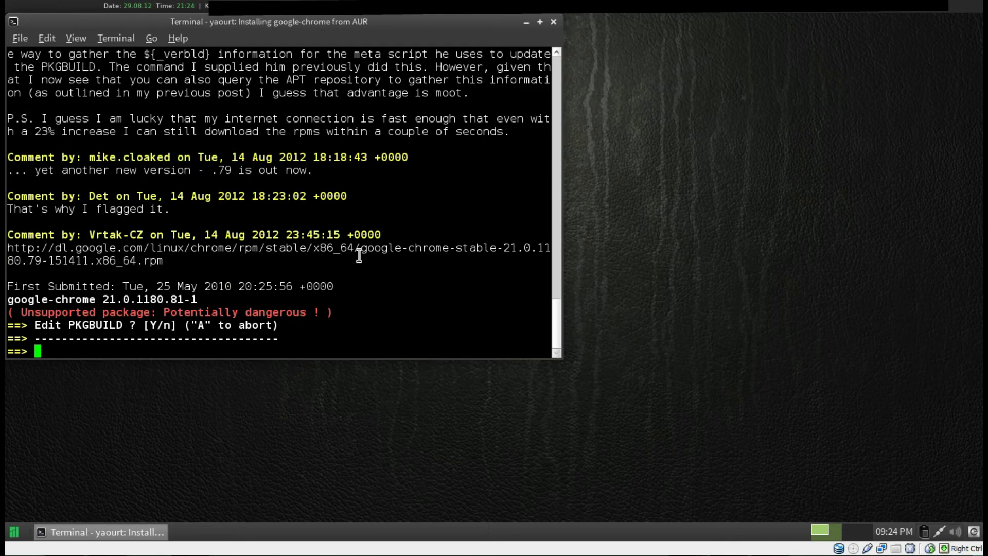
{"action": "type", "text": "n"}
{"action": "key", "text": "Return"}
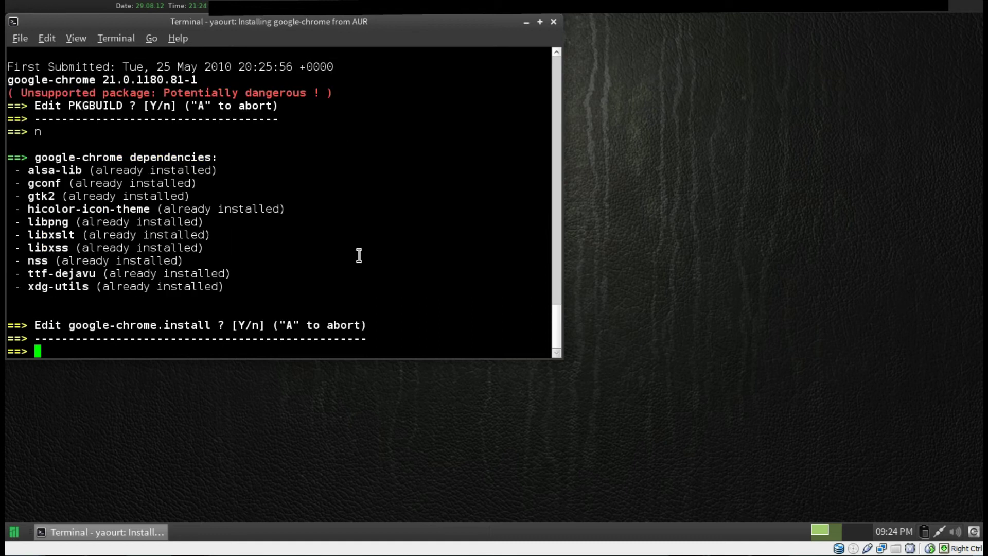
{"action": "type", "text": "n"}
{"action": "key", "text": "Return"}
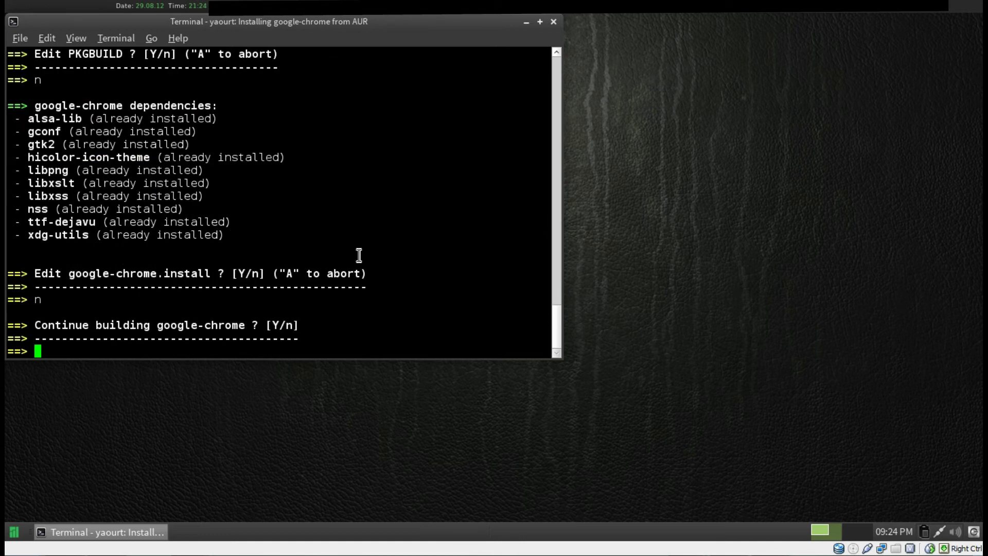
{"action": "key", "text": "Return"}
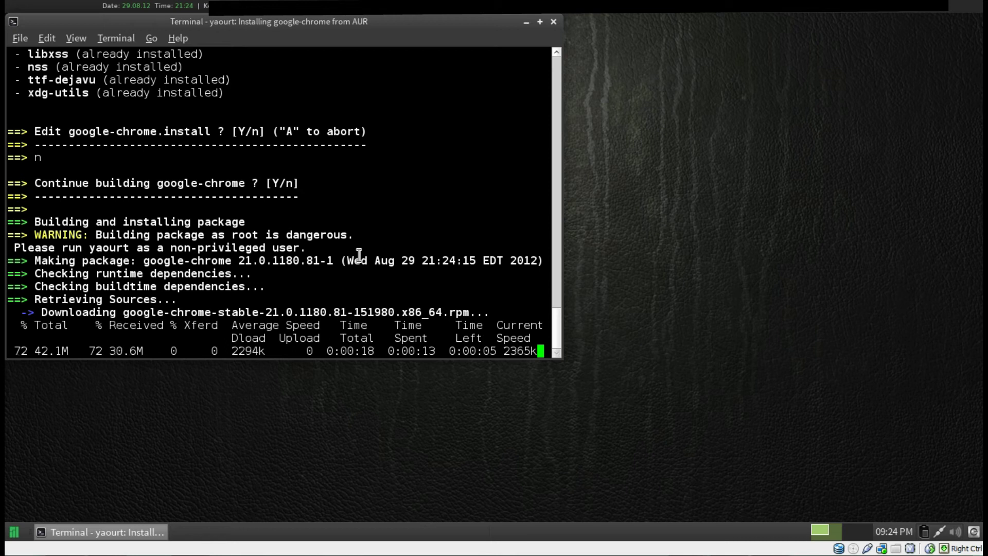
{"action": "left_click", "coordinate": [14, 532]}
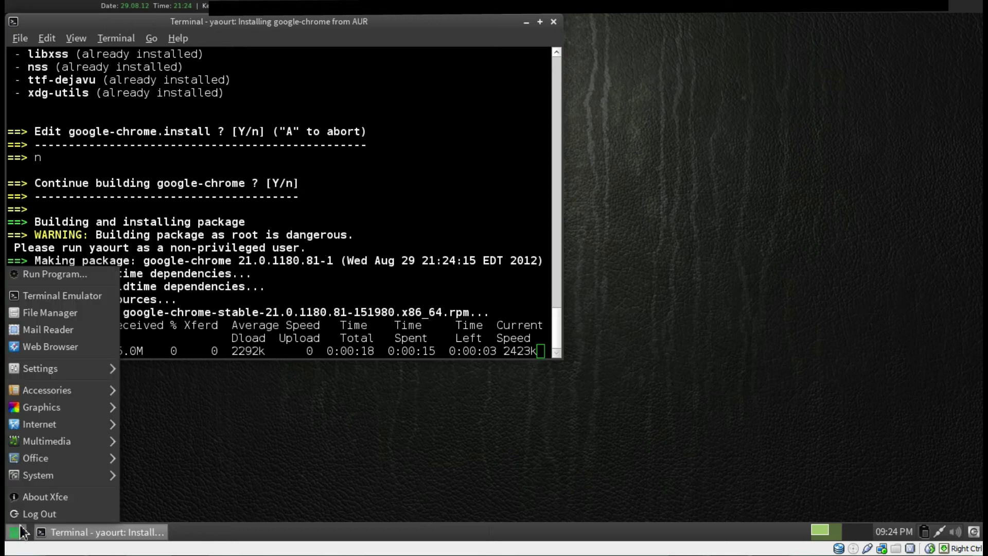
Dismiss the applications menu and review the openssl098 optional dependency line as google-chrome installs.
{"action": "mouse_move", "coordinate": [64, 465]}
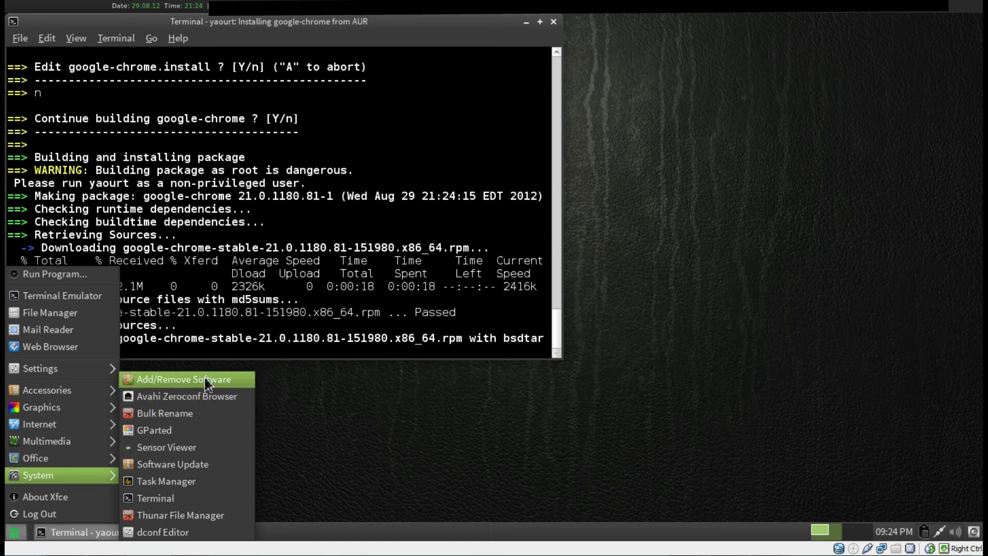
{"action": "left_click", "coordinate": [270, 30]}
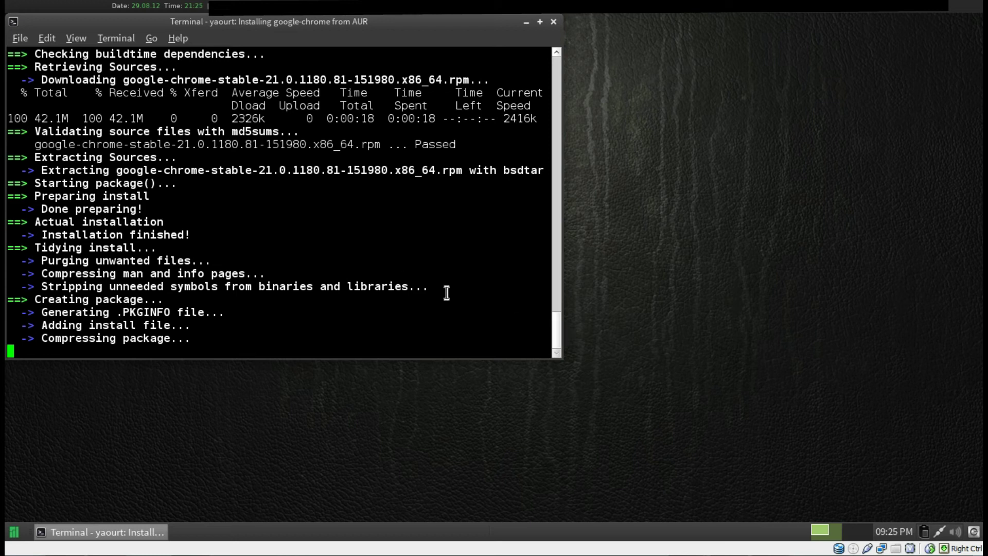
{"action": "right_click", "coordinate": [820, 531]}
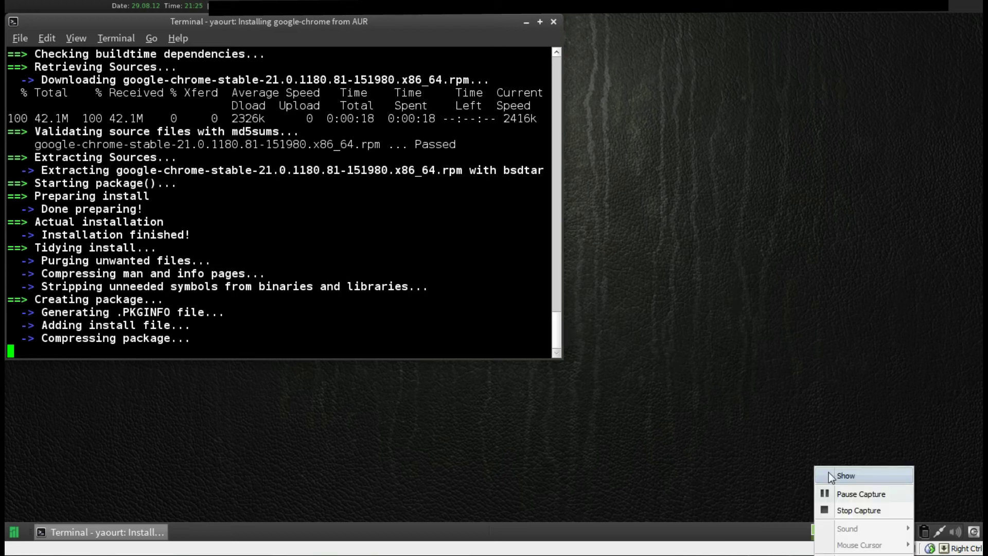
{"action": "left_click", "coordinate": [846, 494]}
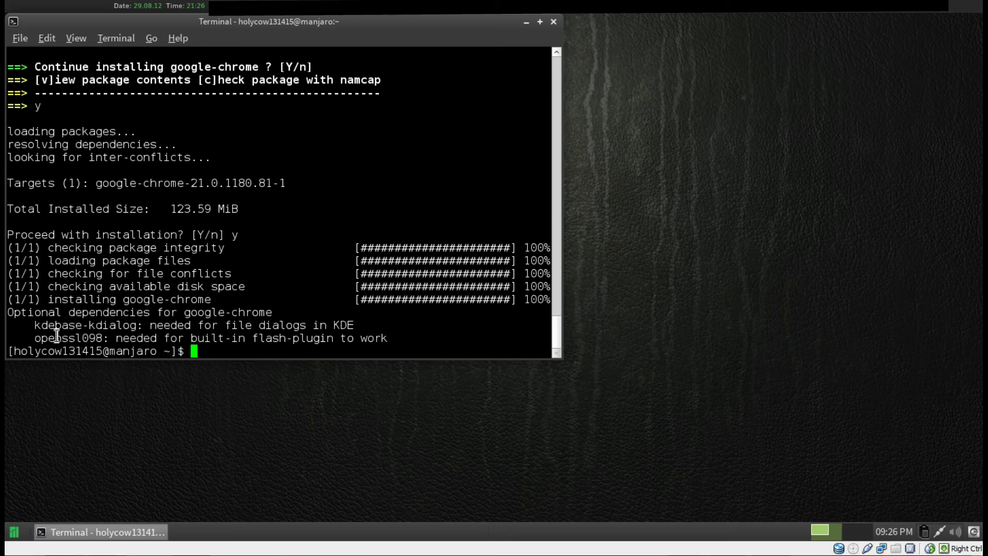
{"action": "left_click_drag", "start_coordinate": [35, 338], "coordinate": [363, 337]}
{"action": "left_click", "coordinate": [363, 338]}
Start Google Chrome from the Internet category of the applications menu.
{"action": "left_click", "coordinate": [22, 533]}
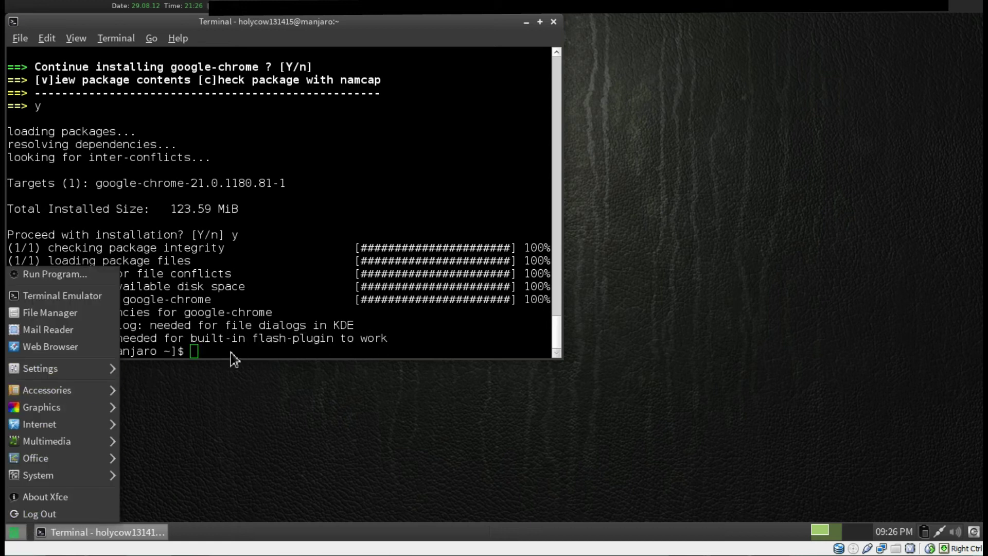
{"action": "left_click", "coordinate": [231, 354]}
{"action": "left_click", "coordinate": [15, 532]}
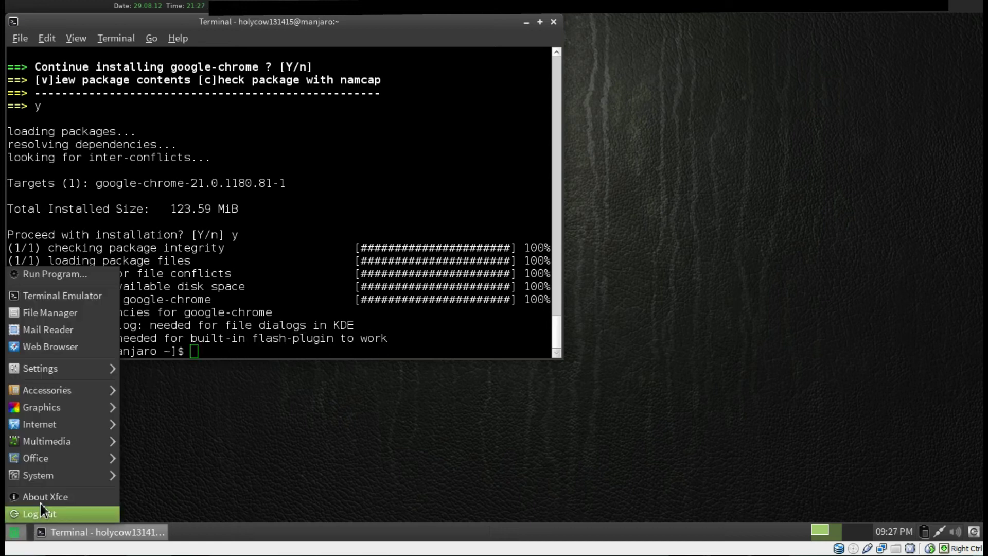
{"action": "mouse_move", "coordinate": [98, 441]}
{"action": "mouse_move", "coordinate": [98, 424]}
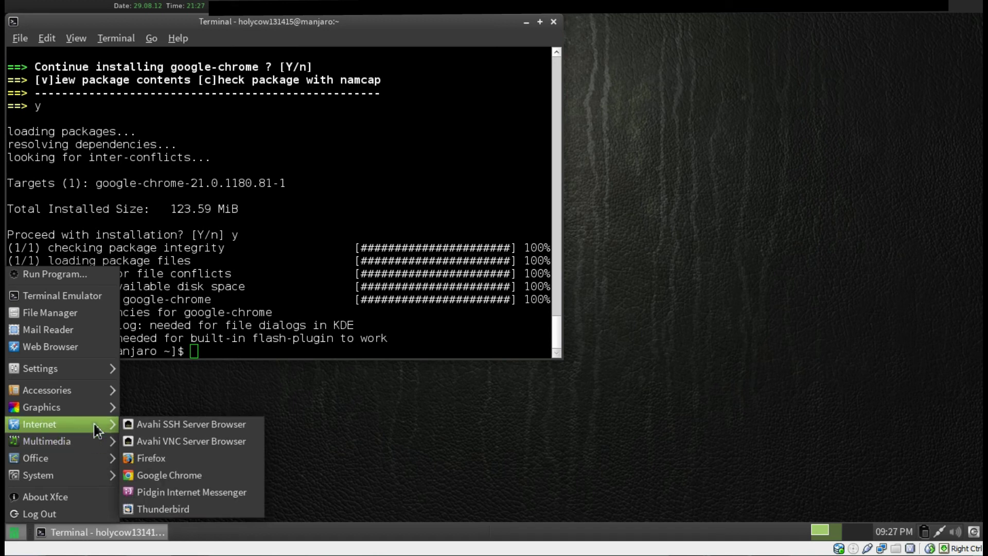
{"action": "left_click", "coordinate": [170, 475]}
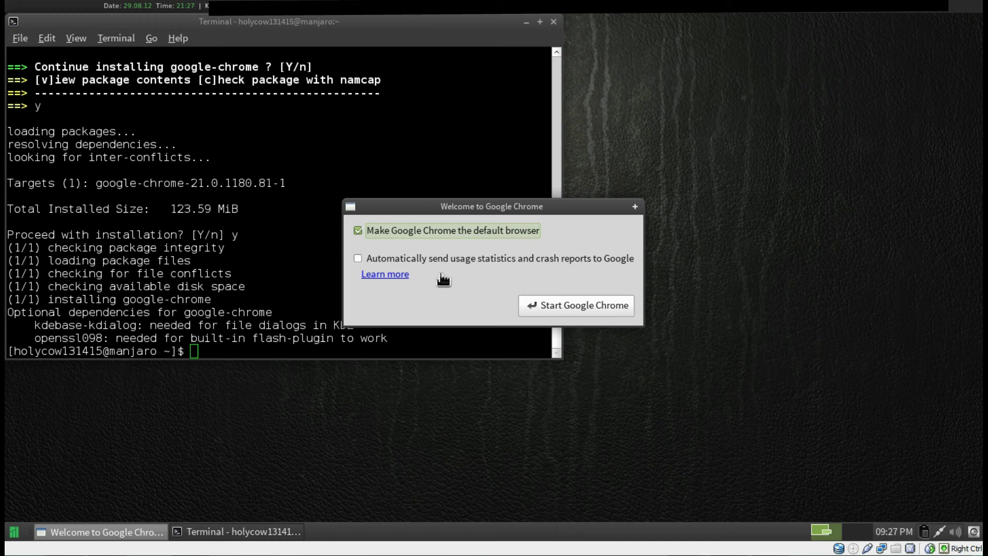
Get Chrome past its welcome prompt to the sign-in page, then close the window.
{"action": "key", "text": "Return"}
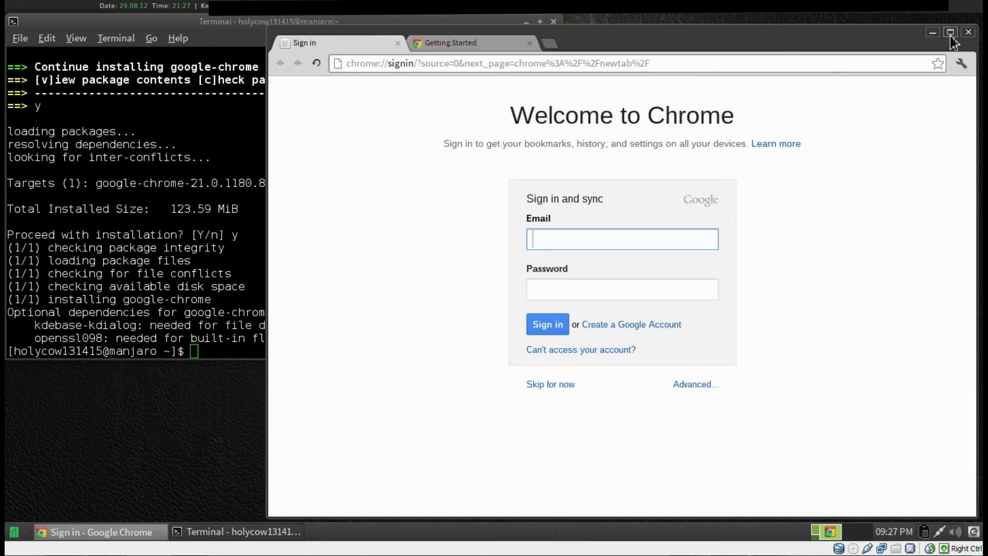
{"action": "left_click", "coordinate": [968, 33]}
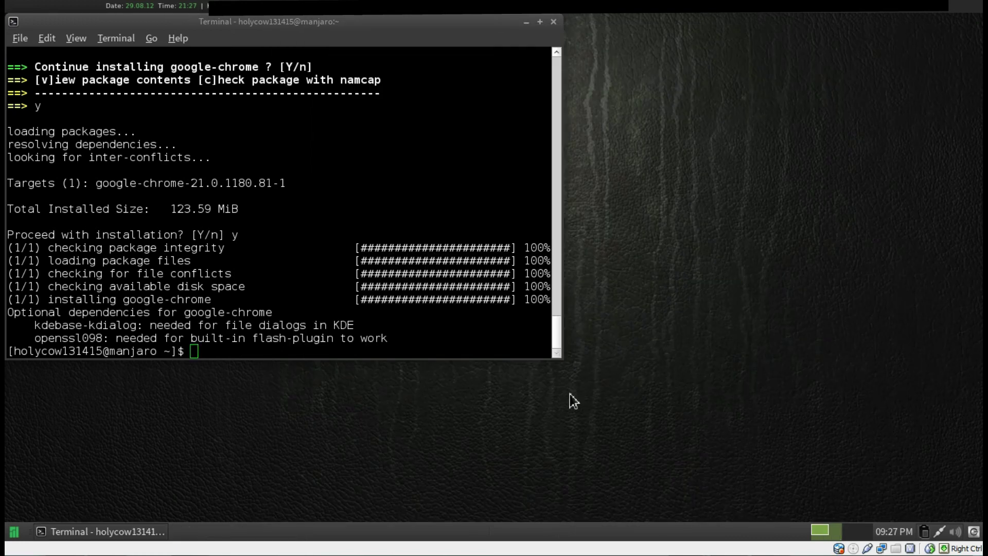
Search the AUR for yaourt-gui and choose result 2 to install.
{"action": "key", "text": "Up"}
{"action": "key", "text": "Up"}
{"action": "key", "text": "Down"}
{"action": "key", "text": "BackSpace"}
{"action": "key", "text": "BackSpace"}
{"action": "key", "text": "BackSpace"}
{"action": "key", "text": "BackSpace"}
{"action": "key", "text": "BackSpace"}
{"action": "key", "text": "BackSpace"}
{"action": "key", "text": "BackSpace"}
{"action": "key", "text": "BackSpace"}
{"action": "key", "text": "BackSpace"}
{"action": "key", "text": "BackSpace"}
{"action": "key", "text": "BackSpace"}
{"action": "key", "text": "BackSpace"}
{"action": "key", "text": "BackSpace"}
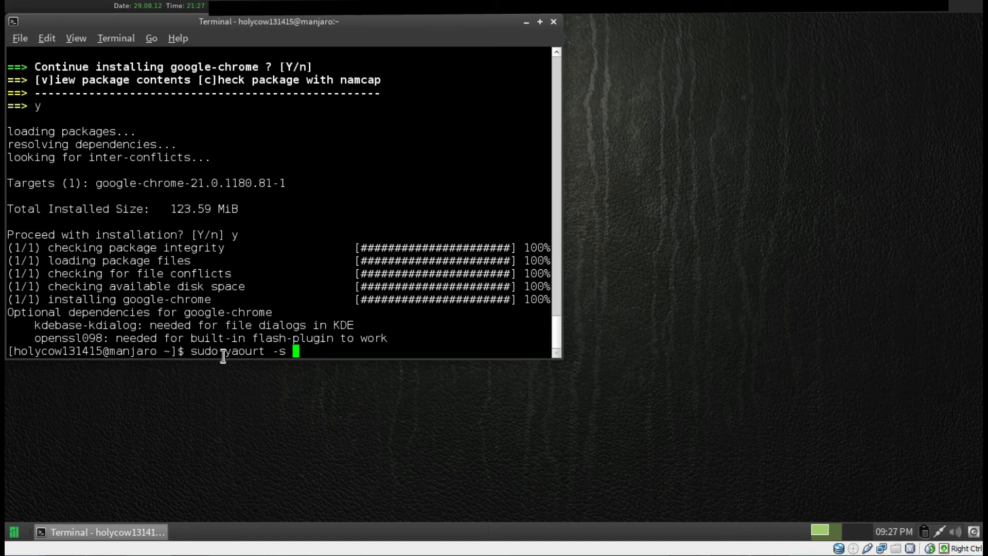
{"action": "type", "text": "yaourt-gui"}
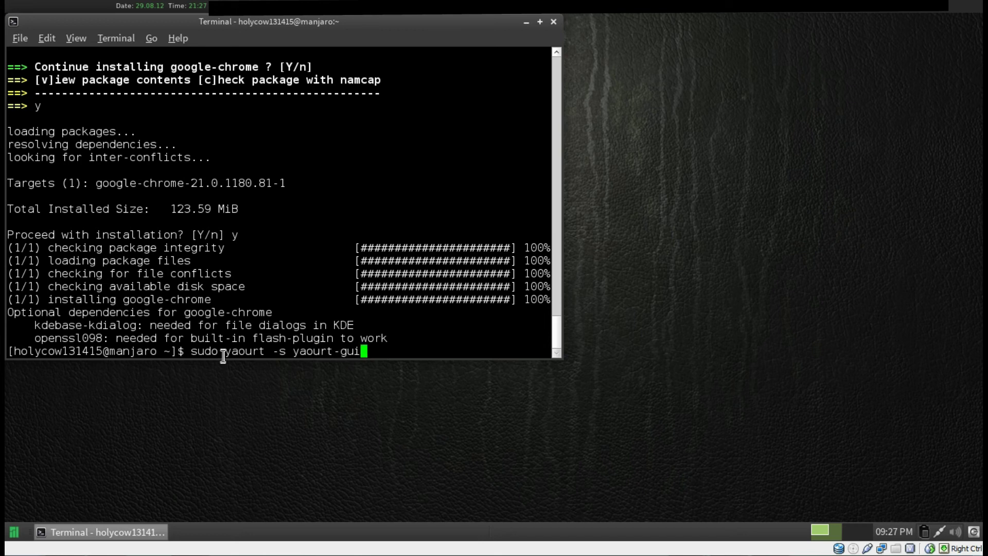
{"action": "key", "text": "Return"}
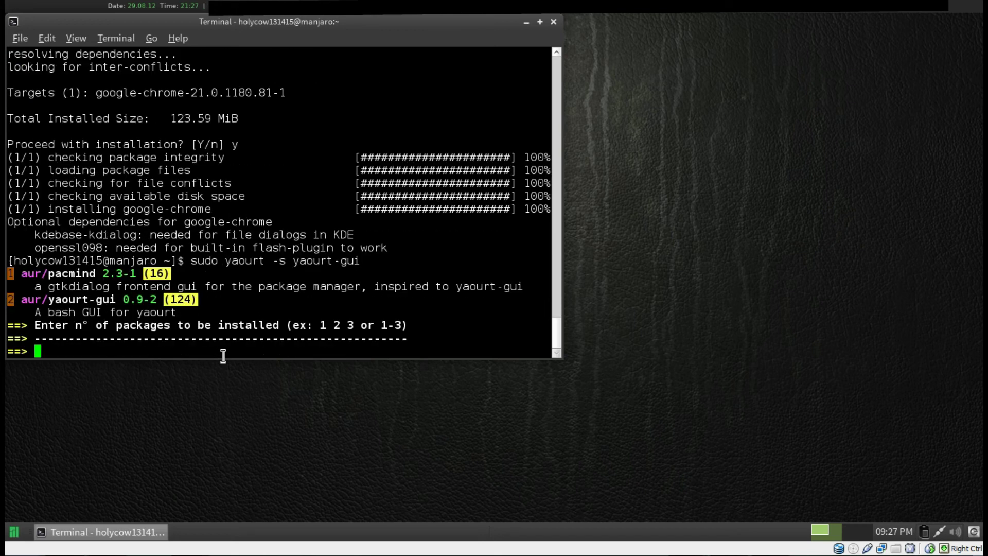
{"action": "type", "text": "2"}
{"action": "key", "text": "Return"}
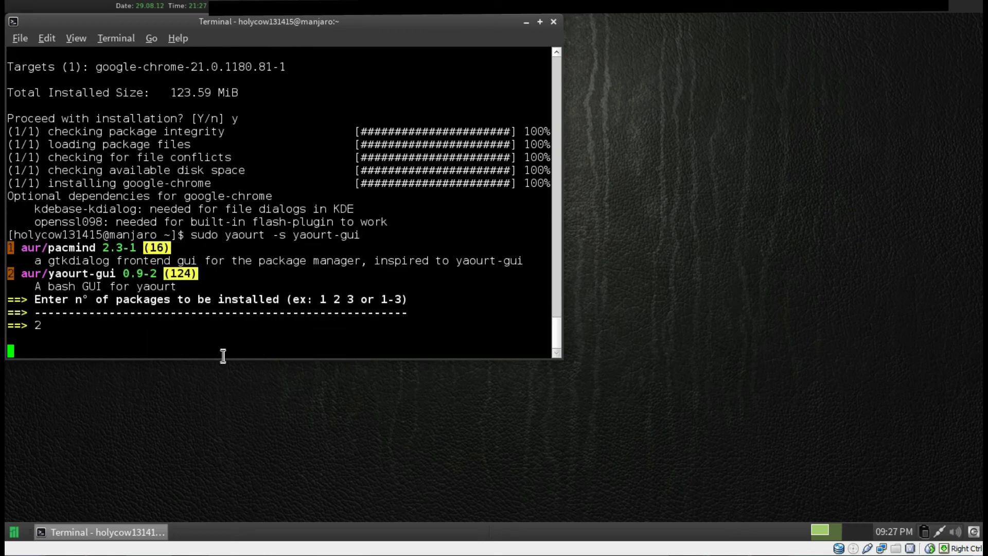
Skip the PKGBUILD edit, confirm building and installing yaourt-gui 0.9-2, then exit the shell.
{"action": "type", "text": "n"}
{"action": "key", "text": "Return"}
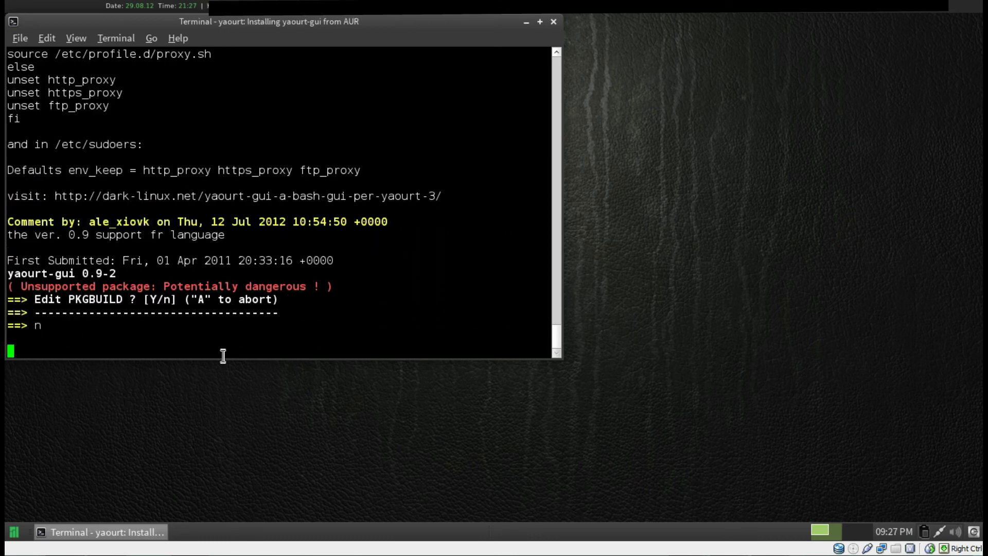
{"action": "key", "text": "Return"}
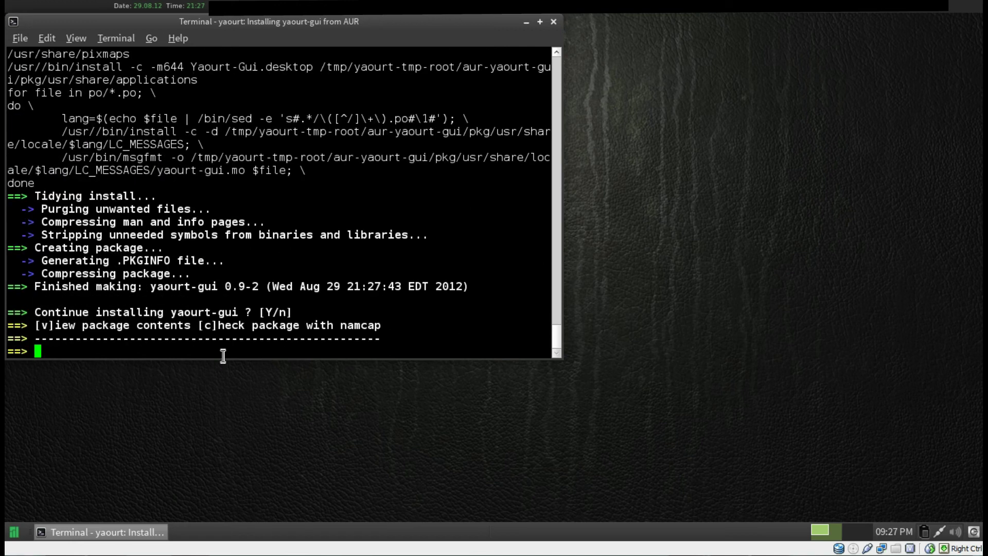
{"action": "type", "text": "y"}
{"action": "key", "text": "Return"}
{"action": "type", "text": "y"}
{"action": "key", "text": "Return"}
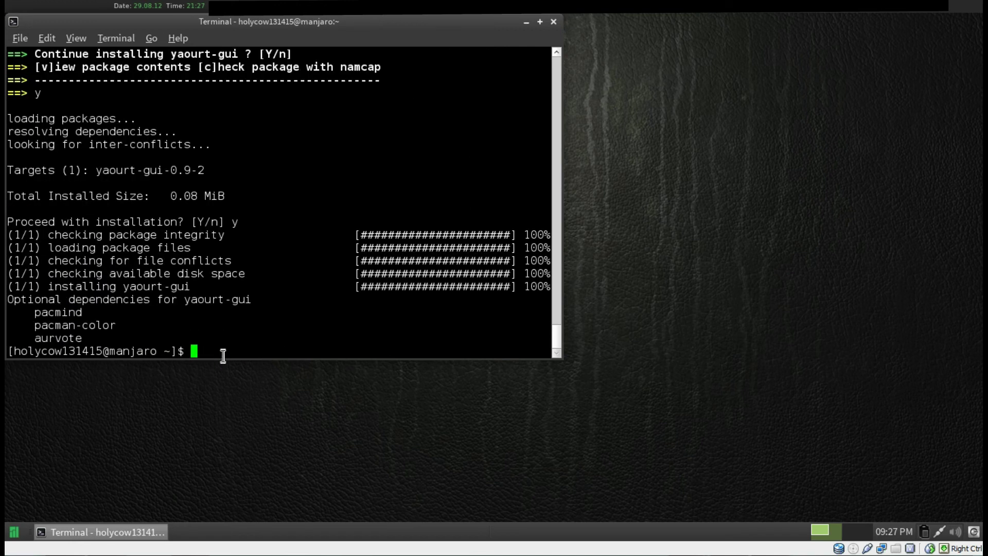
{"action": "type", "text": "exit"}
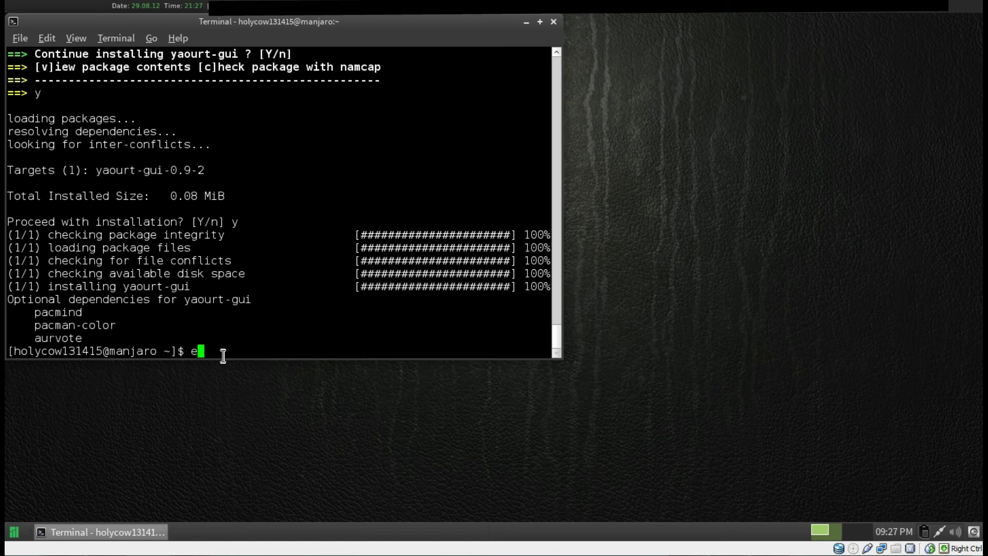
{"action": "key", "text": "Return"}
Add a Yaourt-Gui launcher to the panel from the applications menu.
{"action": "left_click", "coordinate": [14, 532]}
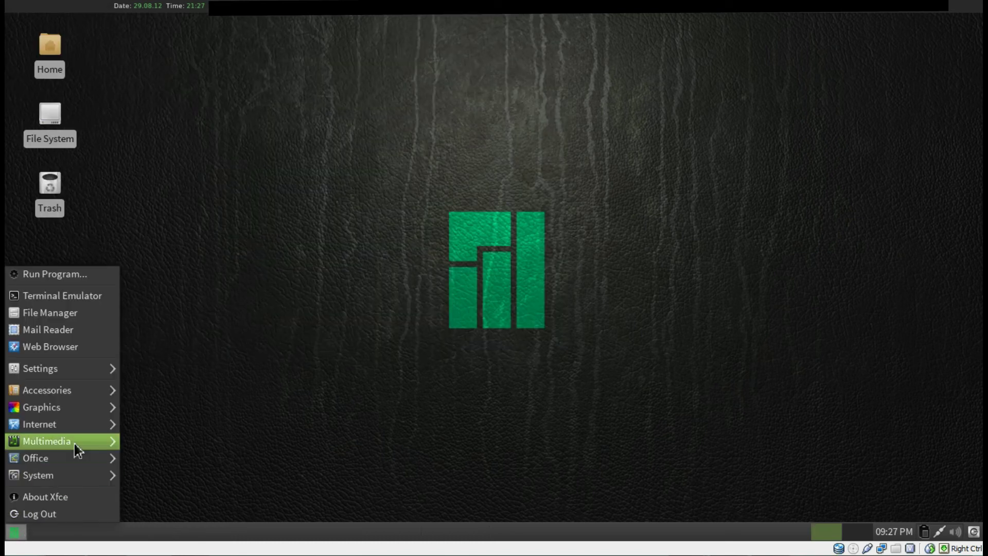
{"action": "mouse_move", "coordinate": [85, 480]}
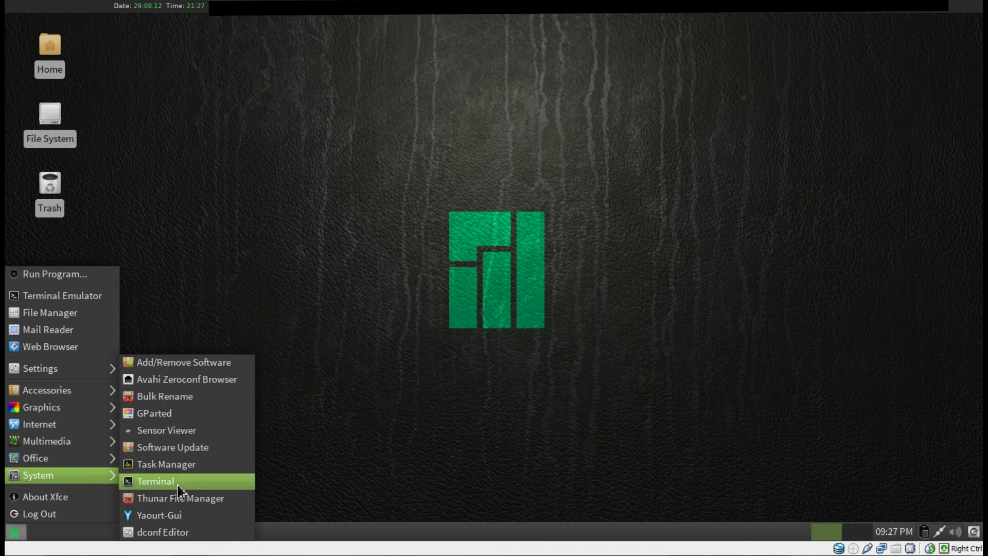
{"action": "left_click", "coordinate": [175, 517]}
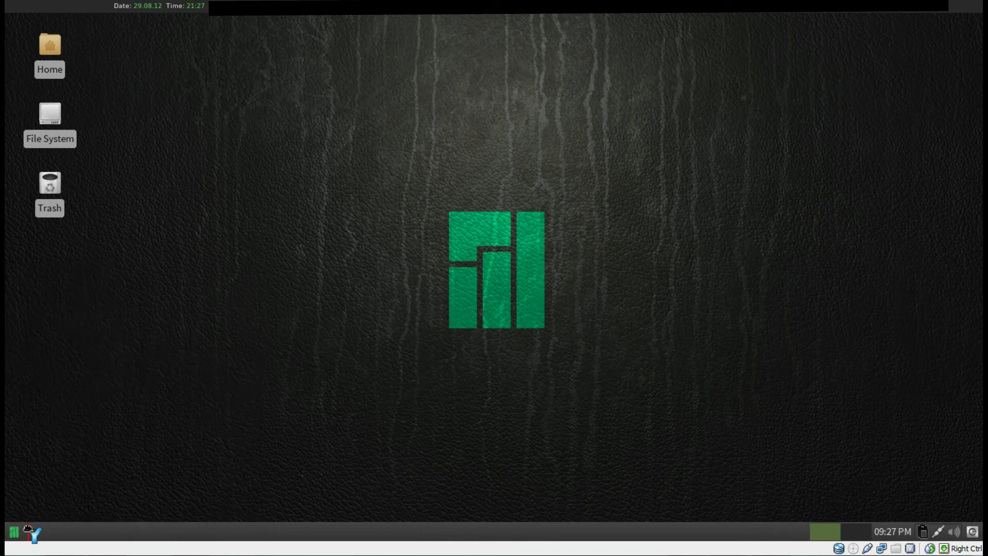
{"action": "left_click_drag", "start_coordinate": [28, 530], "coordinate": [29, 533]}
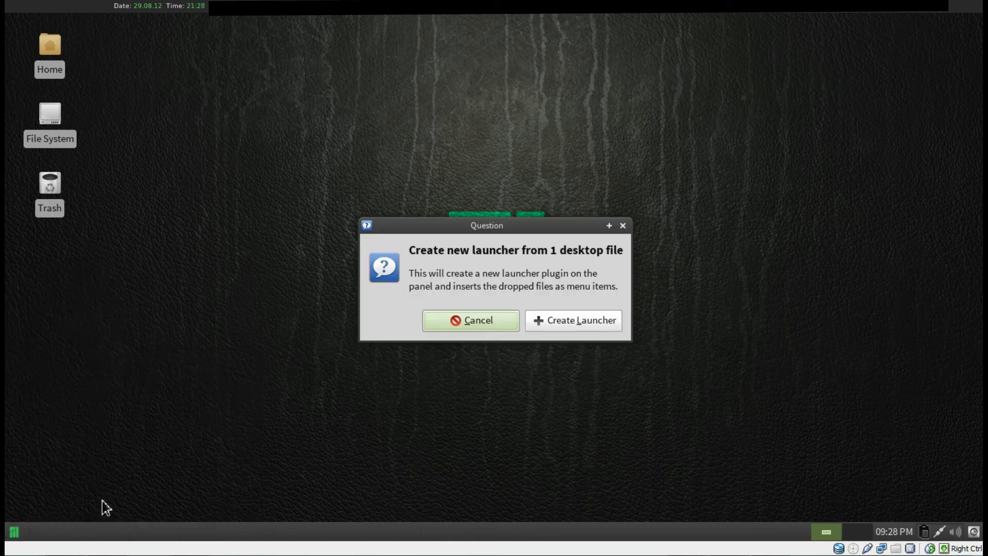
{"action": "left_click", "coordinate": [555, 322]}
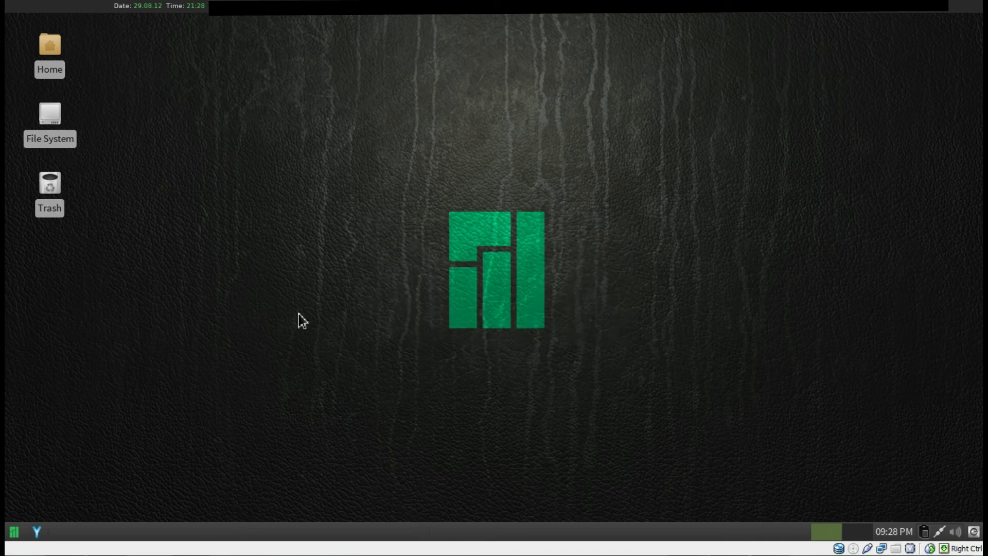
Add a Firefox launcher to the panel, then start Yaourt-Gui from its launcher.
{"action": "left_click", "coordinate": [14, 531]}
{"action": "mouse_move", "coordinate": [85, 425]}
{"action": "mouse_move", "coordinate": [170, 455]}
{"action": "left_mouse_down"}
{"action": "mouse_move", "coordinate": [95, 469]}
{"action": "mouse_move", "coordinate": [17, 535]}
{"action": "mouse_move", "coordinate": [31, 532]}
{"action": "left_mouse_up"}
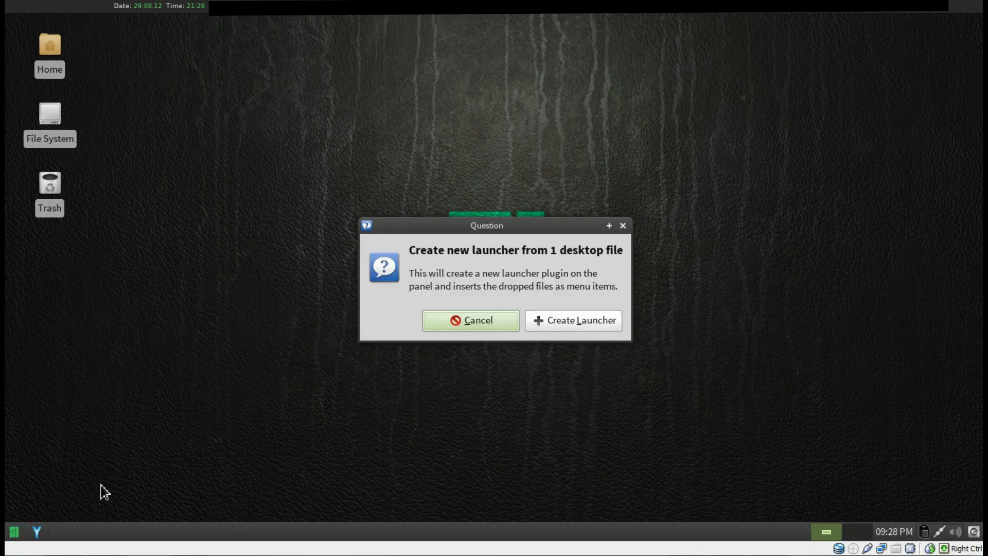
{"action": "left_click", "coordinate": [573, 324]}
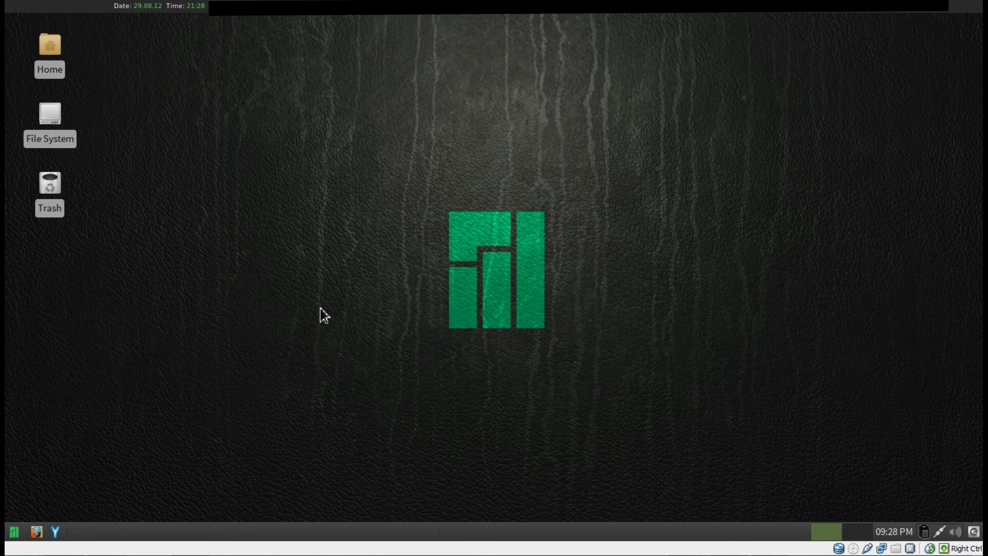
{"action": "left_click", "coordinate": [55, 532]}
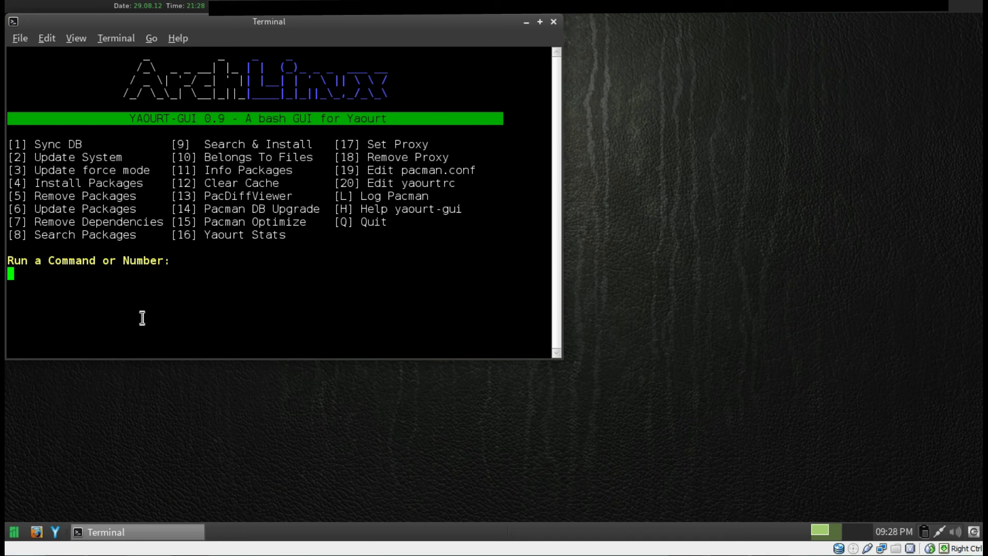
Run Clear Cache (option 12), removing all cache files but keeping unused repositories, then quit with q.
{"action": "type", "text": "12"}
{"action": "key", "text": "Return"}
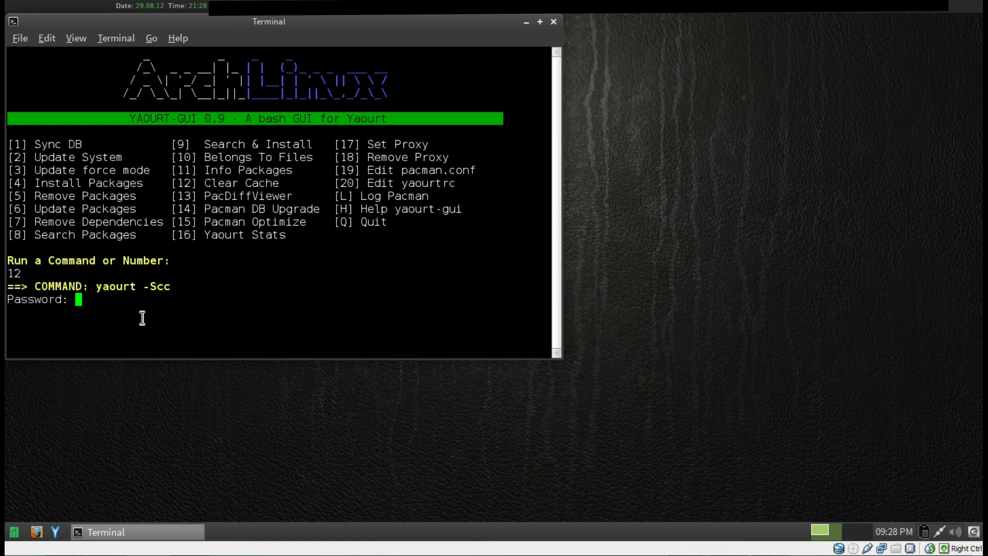
{"action": "key", "text": "Return"}
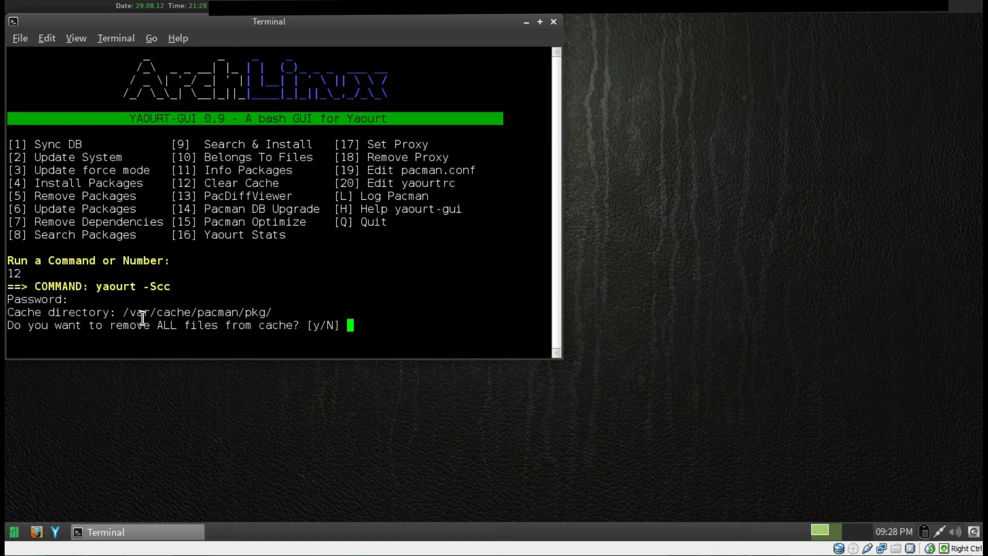
{"action": "type", "text": "y"}
{"action": "key", "text": "Return"}
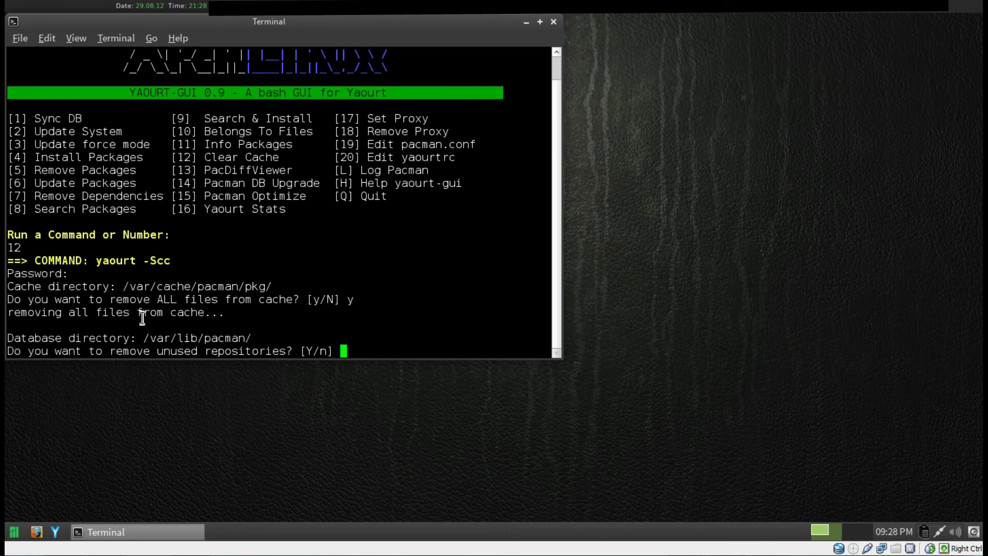
{"action": "type", "text": "n"}
{"action": "key", "text": "Return"}
{"action": "key", "text": "Return"}
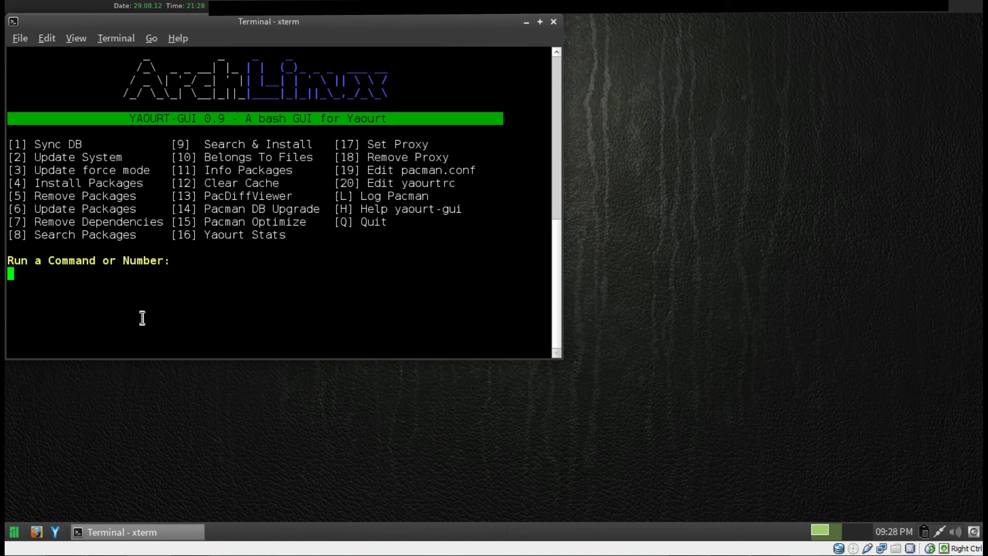
{"action": "type", "text": "q"}
{"action": "key", "text": "Return"}
{"action": "key", "text": "Return"}
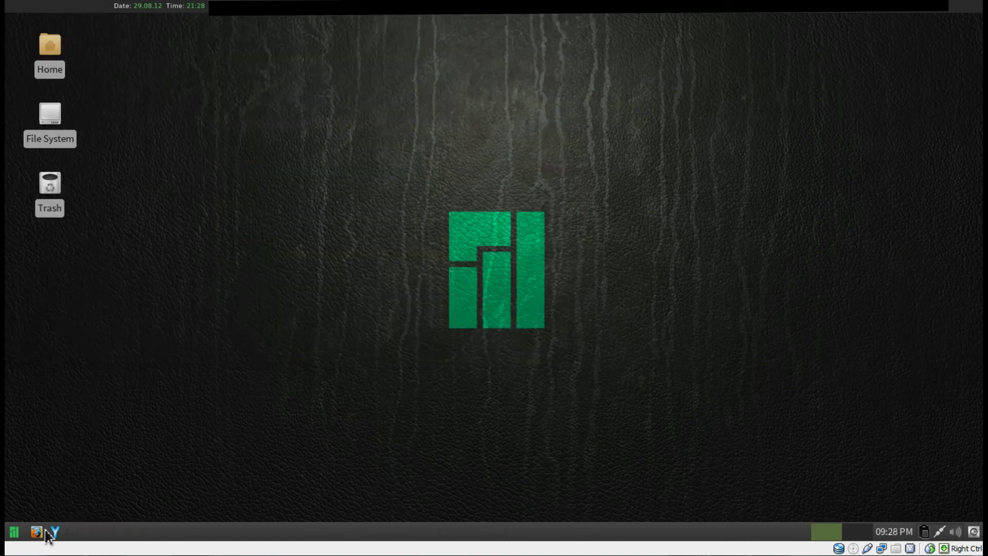
Launch Firefox from the Internet section of the applications menu.
{"action": "left_click", "coordinate": [16, 533]}
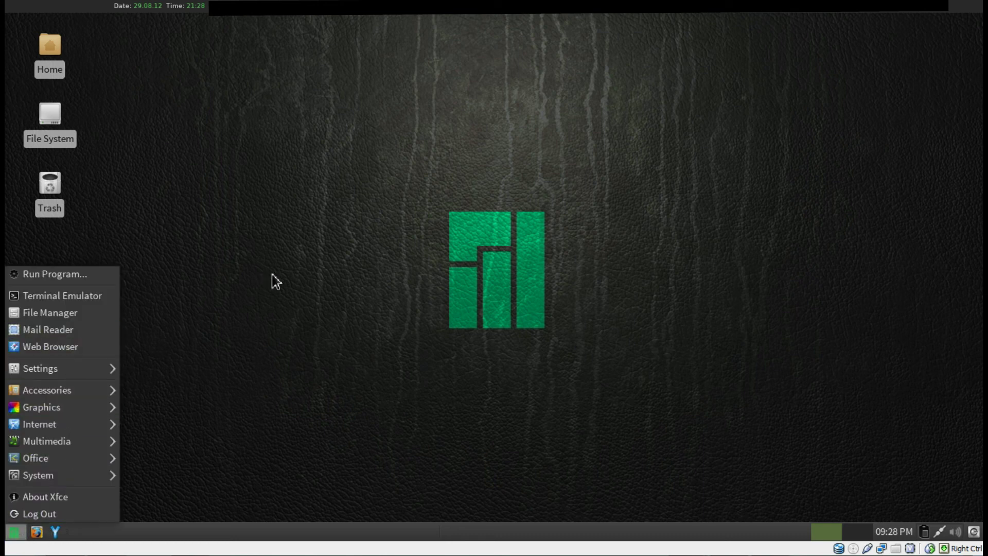
{"action": "left_click", "coordinate": [276, 282]}
{"action": "left_click", "coordinate": [16, 533]}
{"action": "mouse_move", "coordinate": [102, 427]}
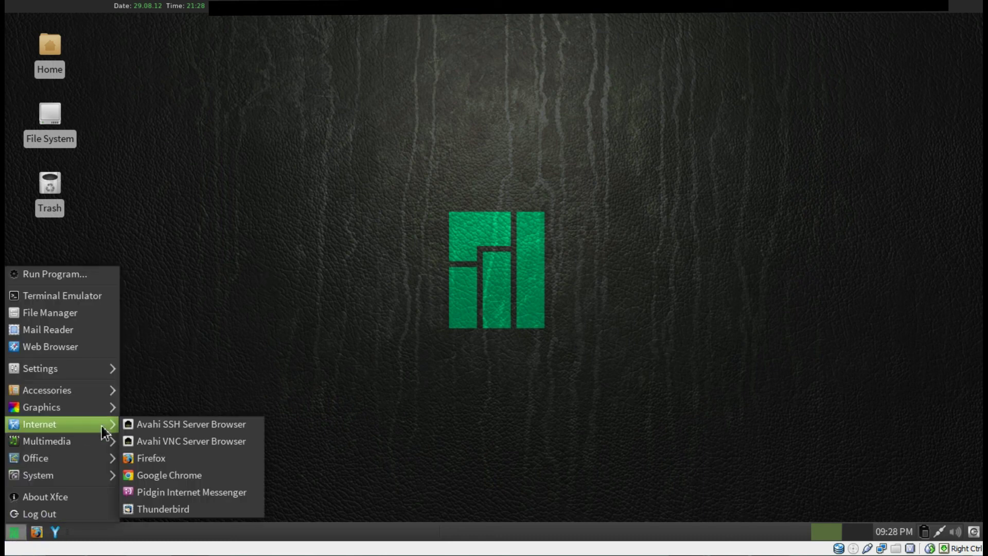
{"action": "left_click", "coordinate": [283, 111]}
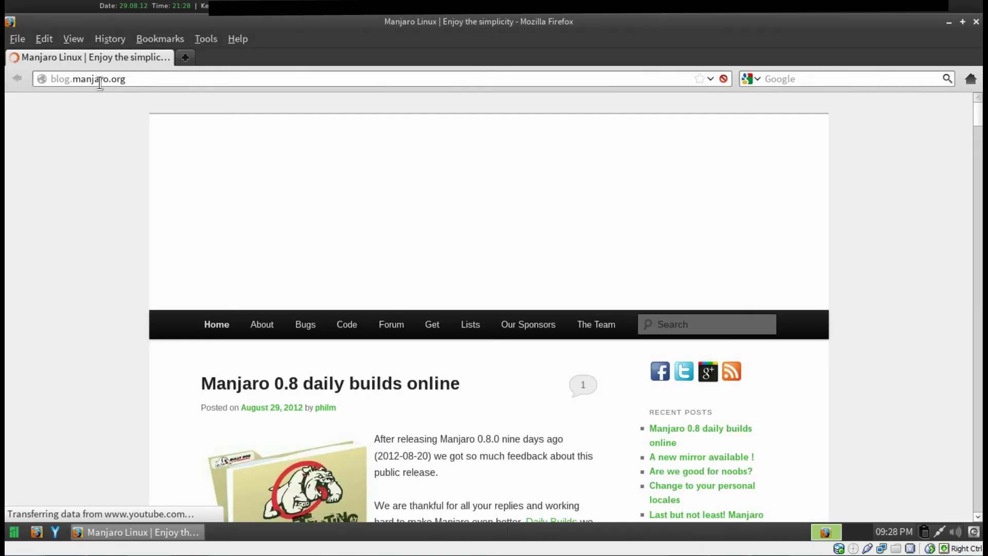
Load youtube.com in the address bar, scroll the page, then close Firefox.
{"action": "left_click", "coordinate": [173, 79]}
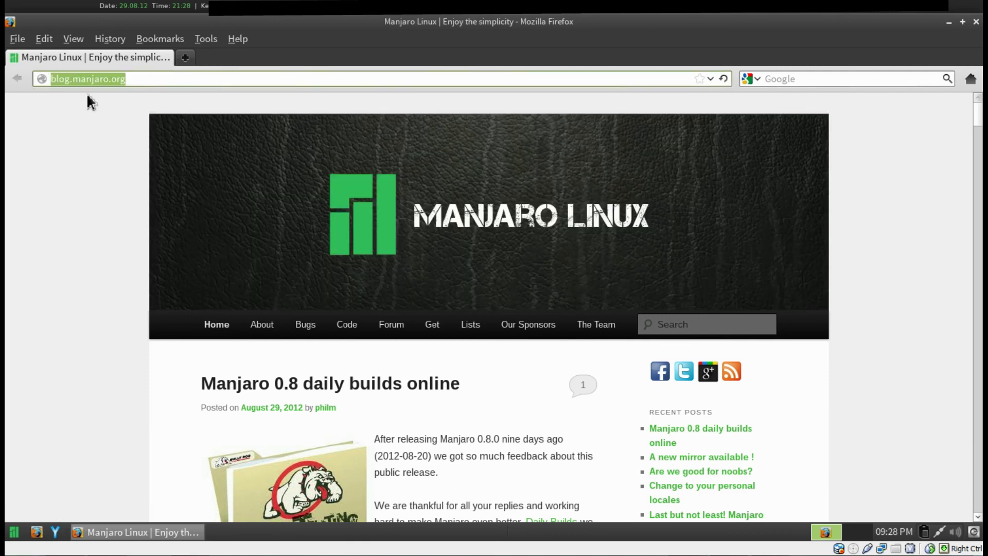
{"action": "type", "text": "youtube.co"}
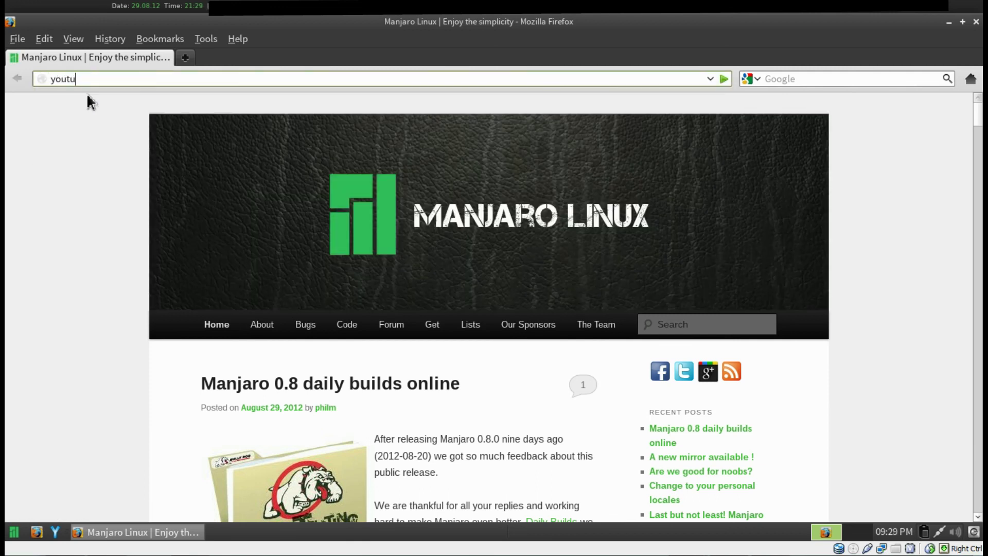
{"action": "type", "text": "m"}
{"action": "key", "text": "Return"}
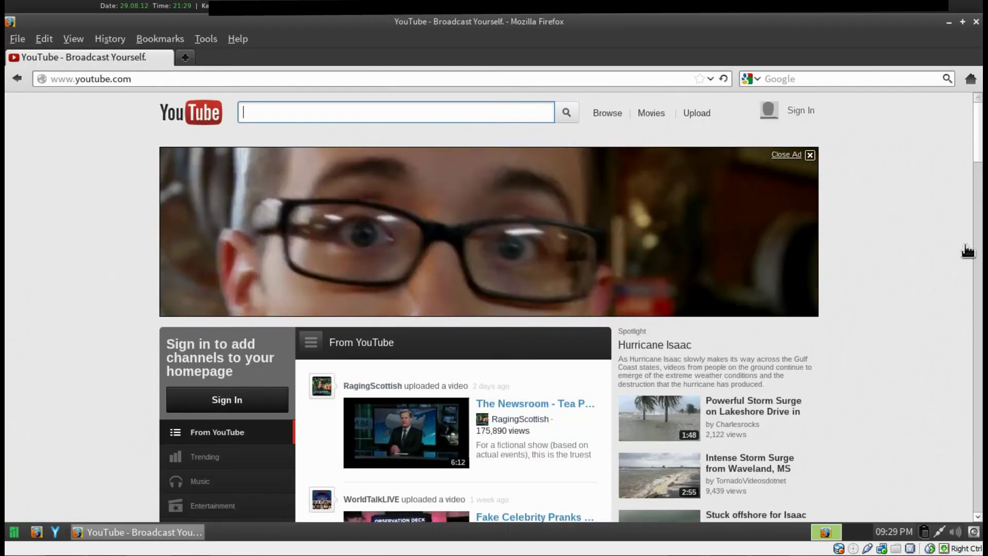
{"action": "scroll", "coordinate": [867, 331], "scroll_direction": "down", "scroll_amount": 10}
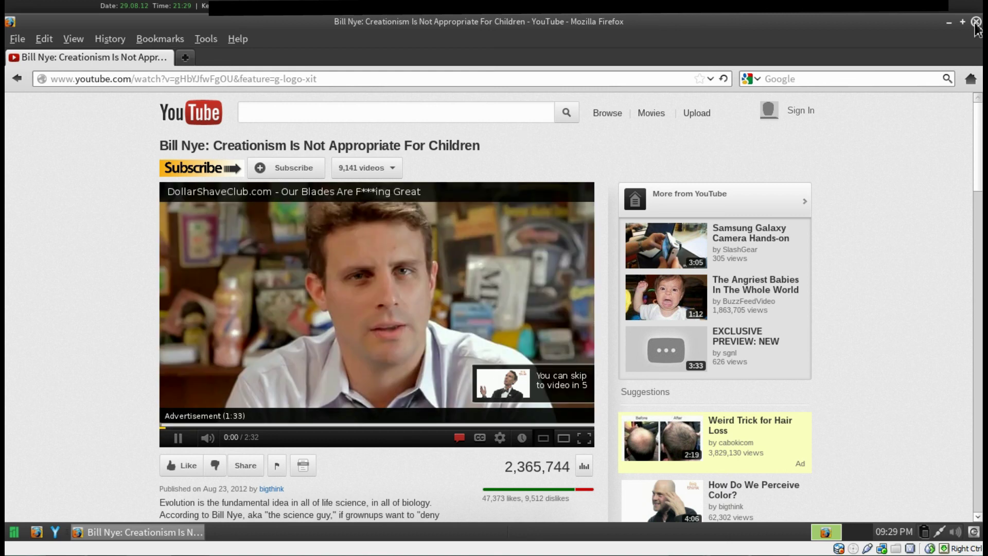
{"action": "left_click", "coordinate": [976, 23]}
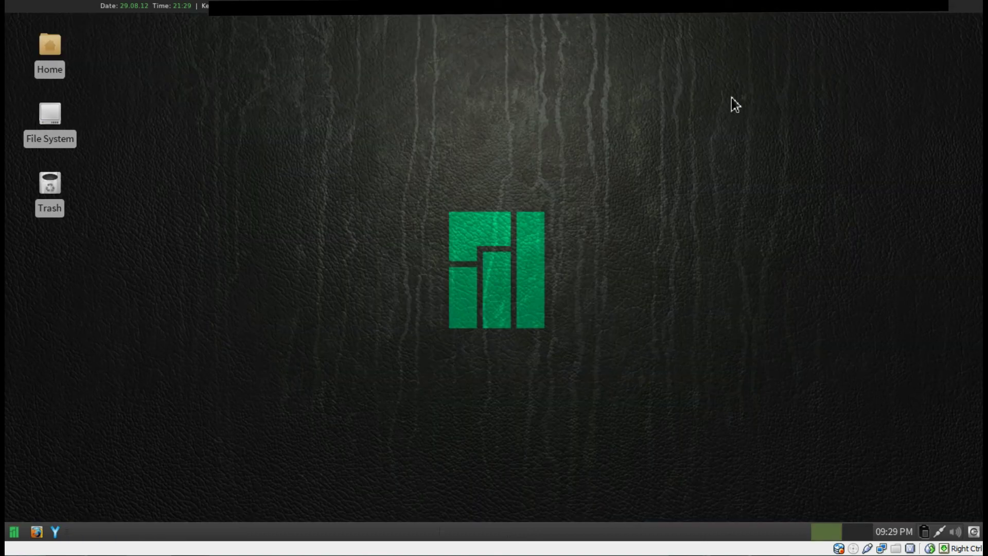
{"action": "left_click", "coordinate": [14, 530]}
{"action": "mouse_move", "coordinate": [88, 461]}
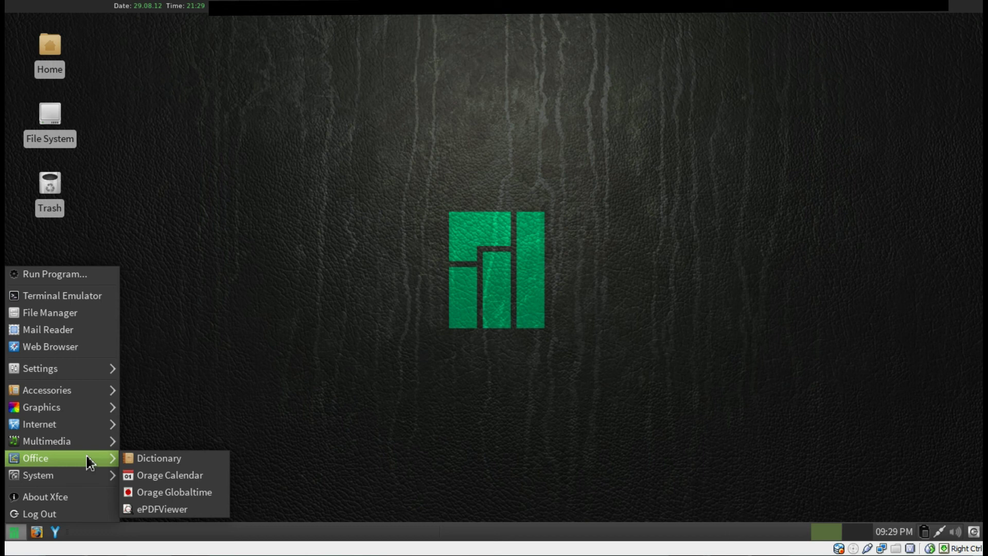
{"action": "mouse_move", "coordinate": [79, 394]}
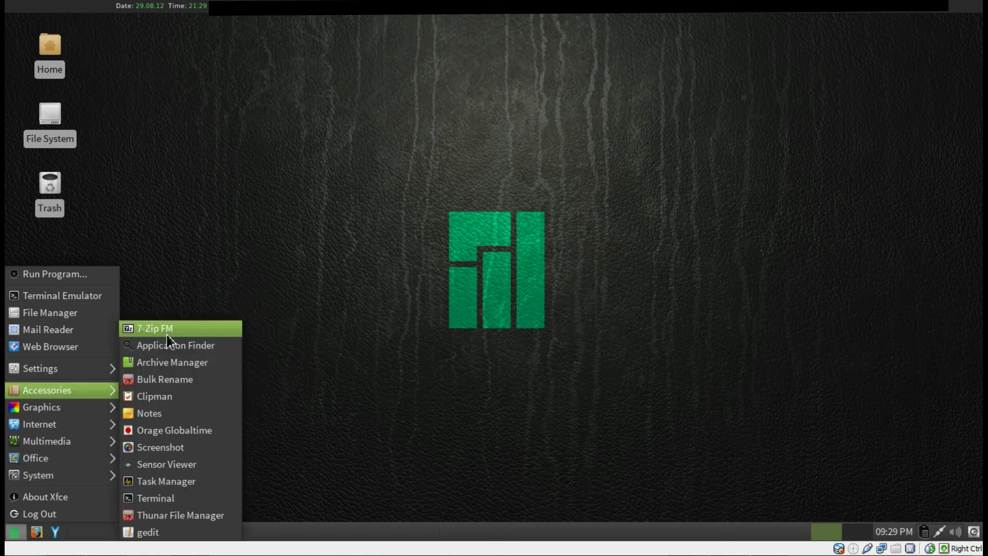
{"action": "left_click", "coordinate": [325, 230]}
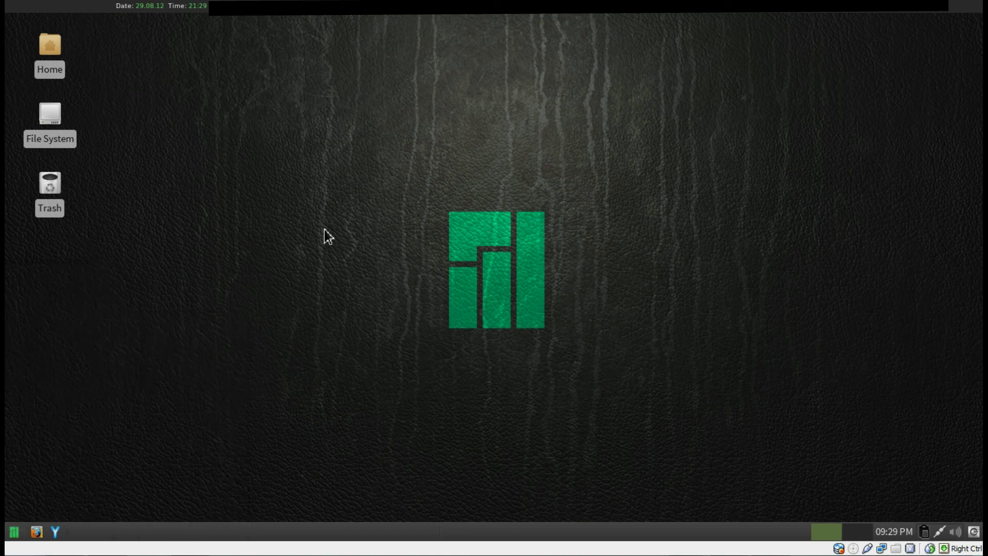